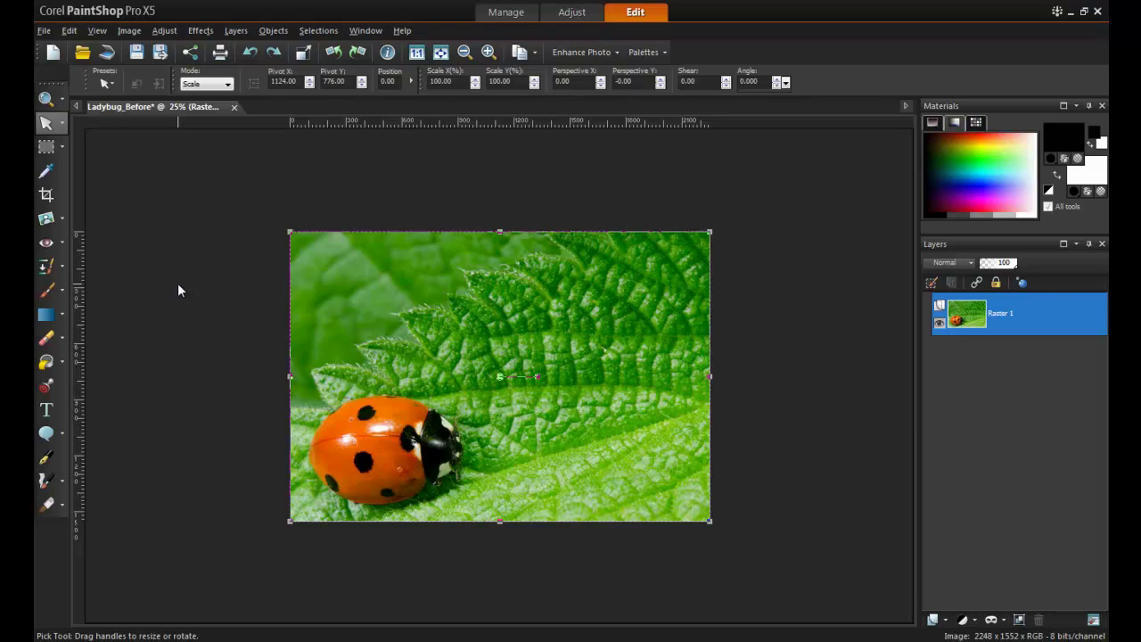
# Open Selective Focus and move and widen an elliptical focus area over the ladybug
pyautogui.click(202, 31)
pyautogui.moveTo(236, 73)
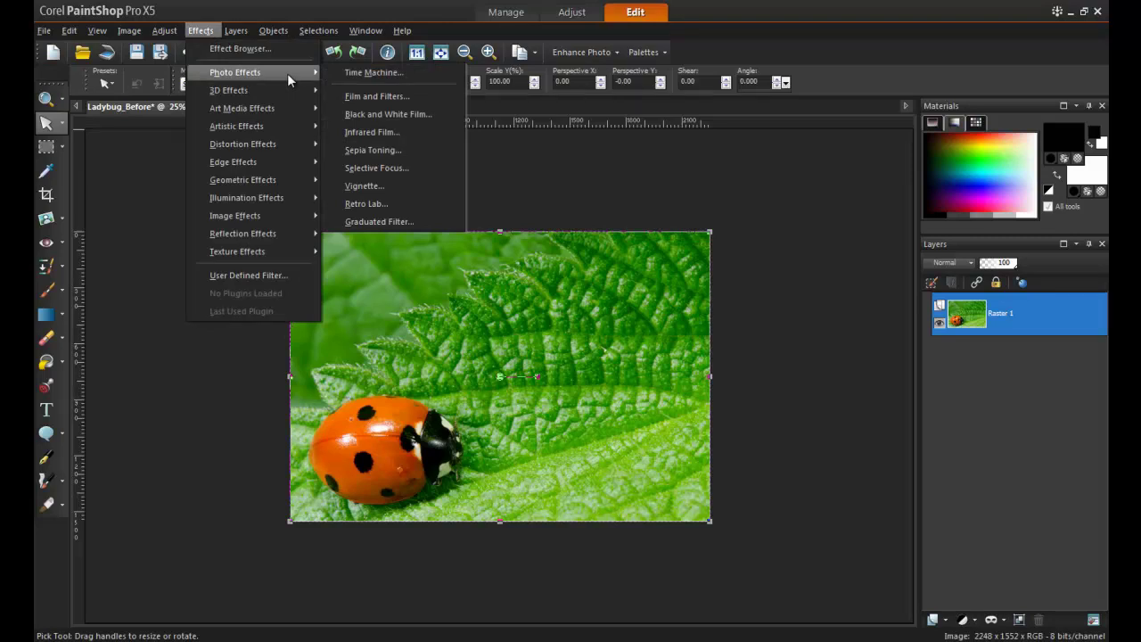
pyautogui.click(431, 169)
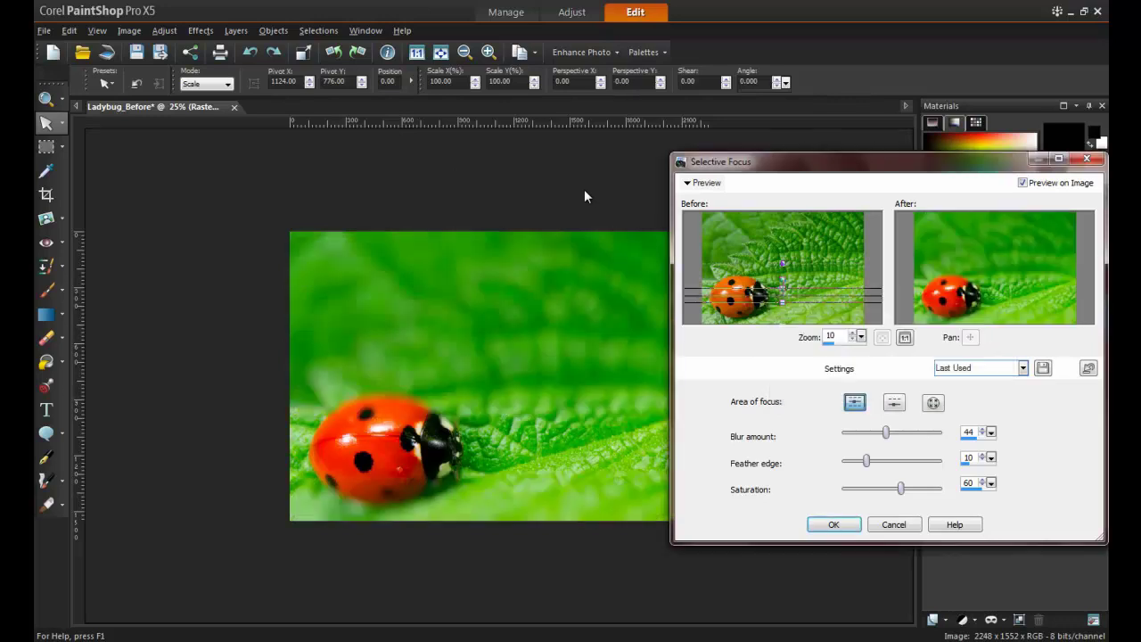
pyautogui.click(935, 406)
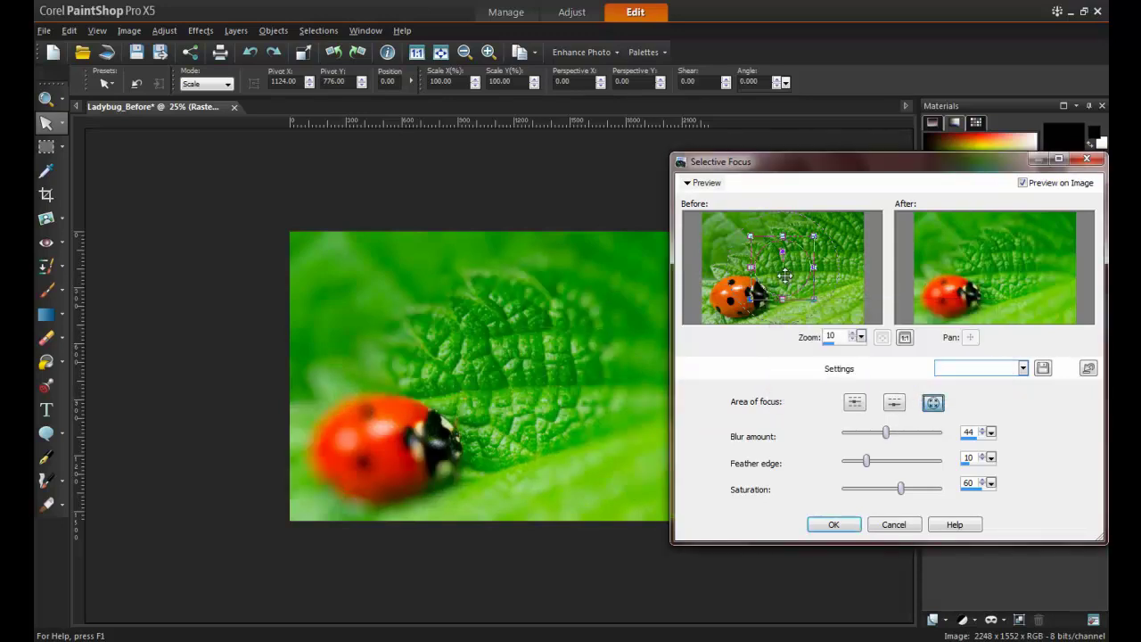
pyautogui.moveTo(784, 276); pyautogui.dragTo(732, 303)
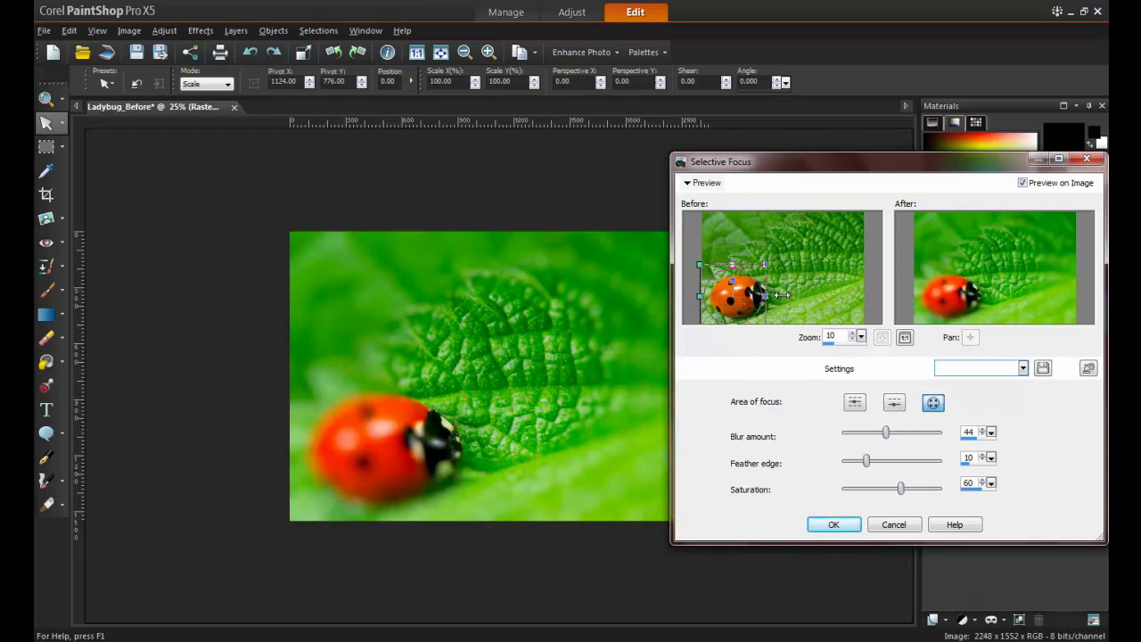
pyautogui.moveTo(780, 294); pyautogui.dragTo(795, 294)
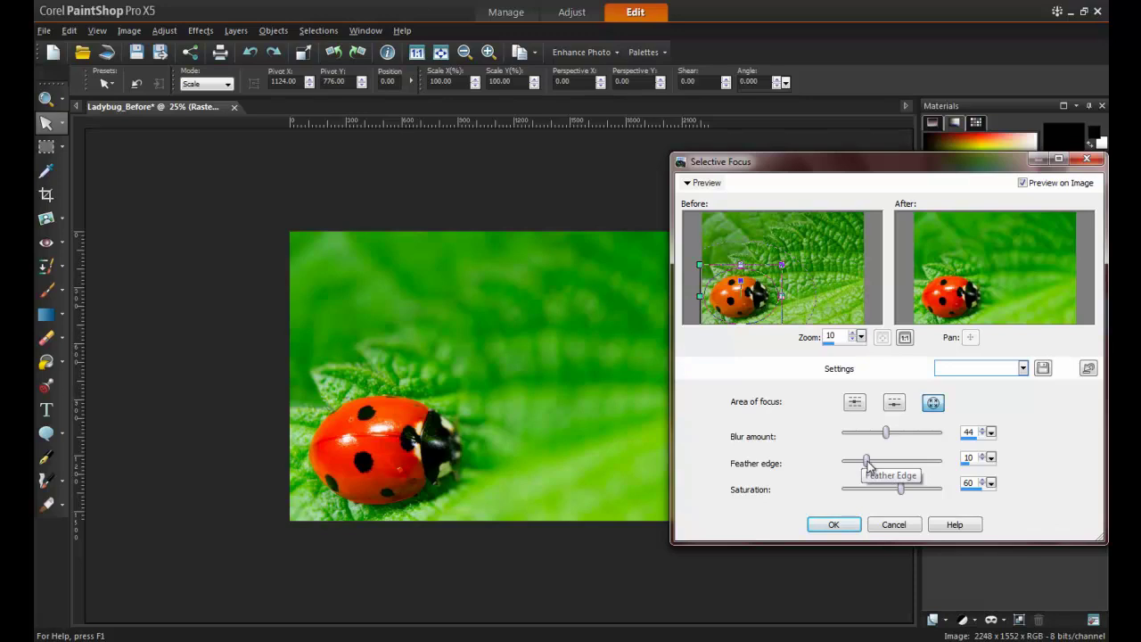
# Set Feather edge to 20, try Saturation at 0, then return Saturation to about 60
pyautogui.moveTo(864, 462); pyautogui.dragTo(890, 461)
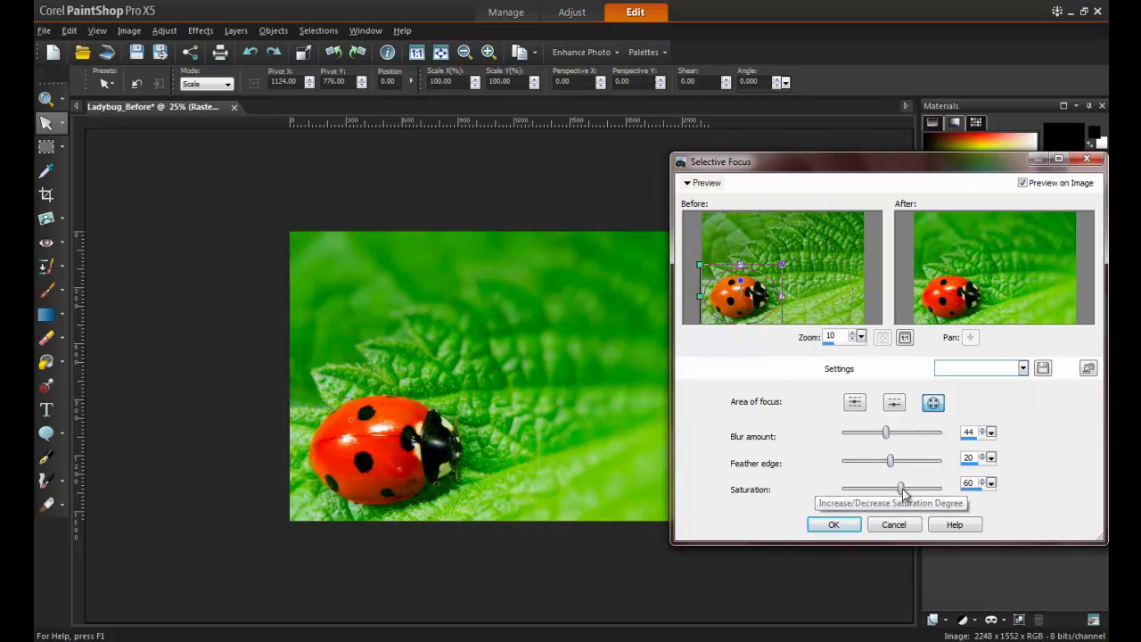
pyautogui.moveTo(902, 493); pyautogui.dragTo(847, 495)
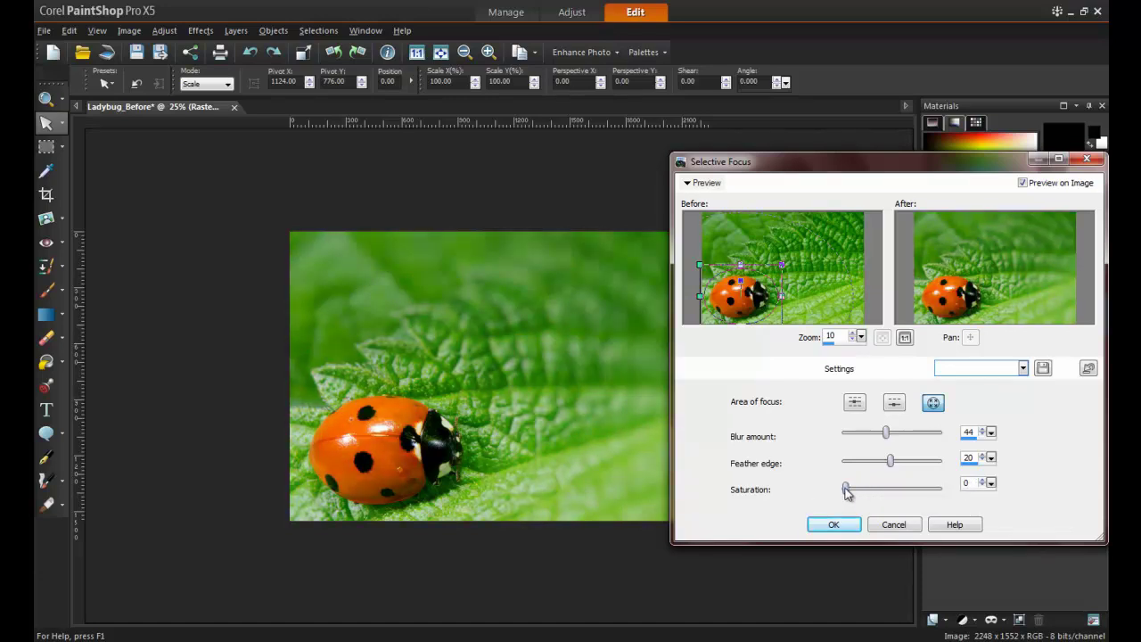
pyautogui.moveTo(846, 493); pyautogui.dragTo(902, 493)
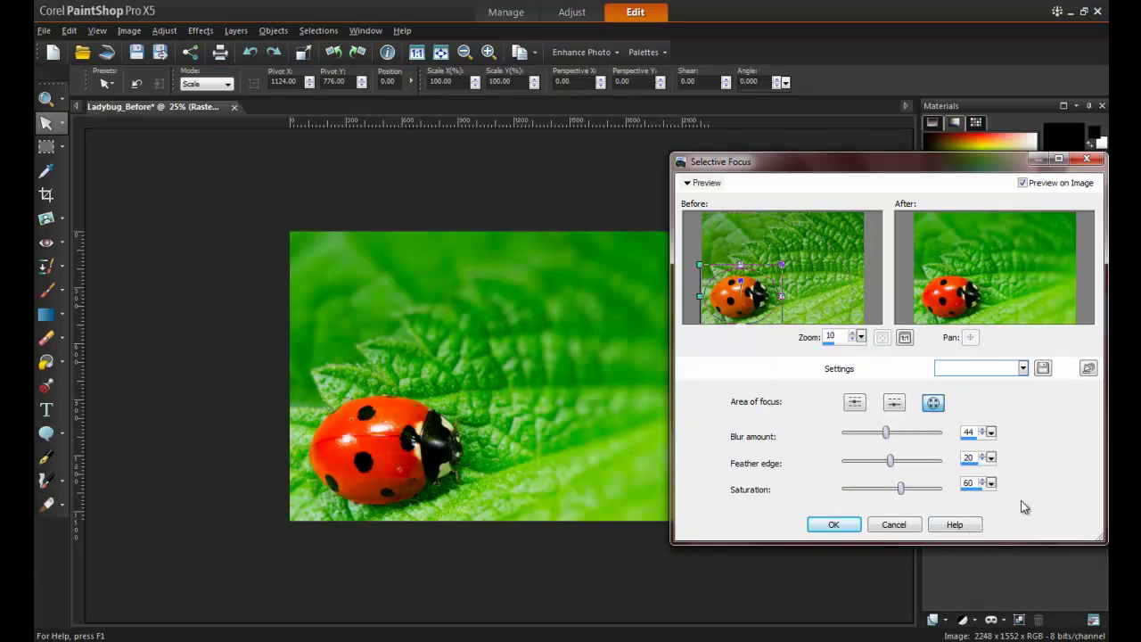
# Apply the Selective Focus effect to the ladybug photo
pyautogui.click(835, 526)
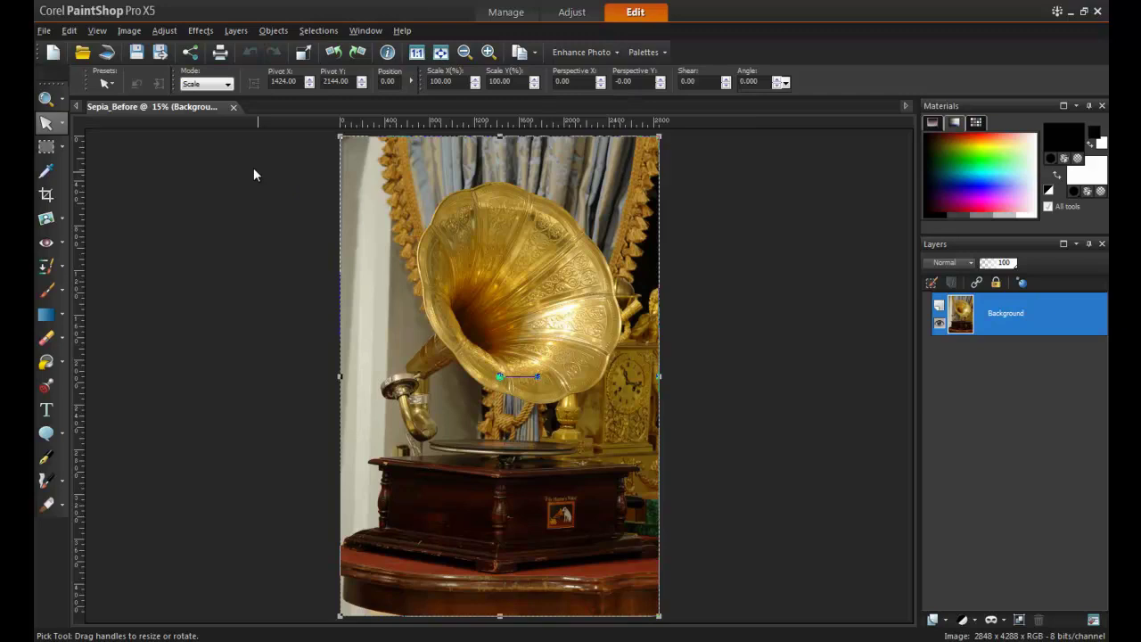
# Apply Sepia Toning to the gramophone photo with Amount to age set to 75
pyautogui.click(201, 31)
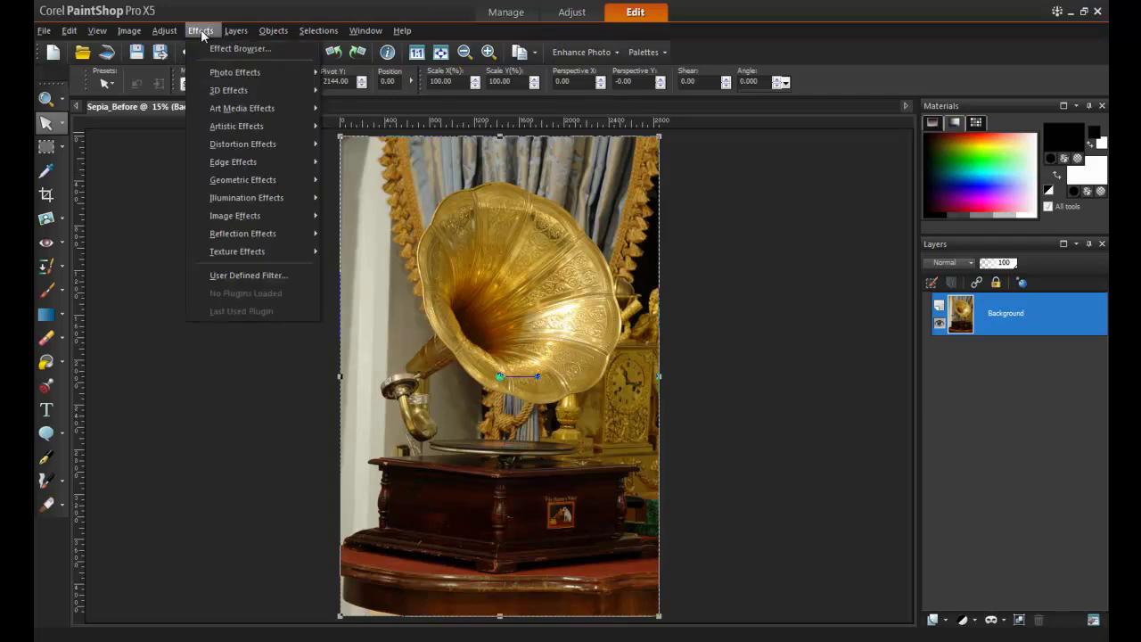
pyautogui.moveTo(235, 72)
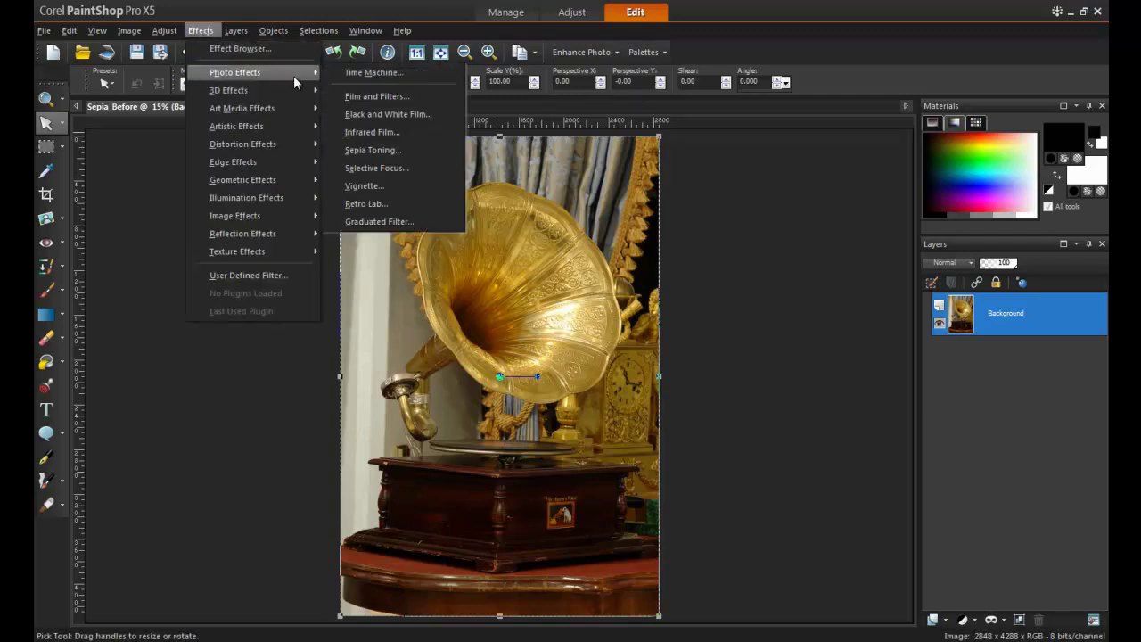
pyautogui.click(428, 150)
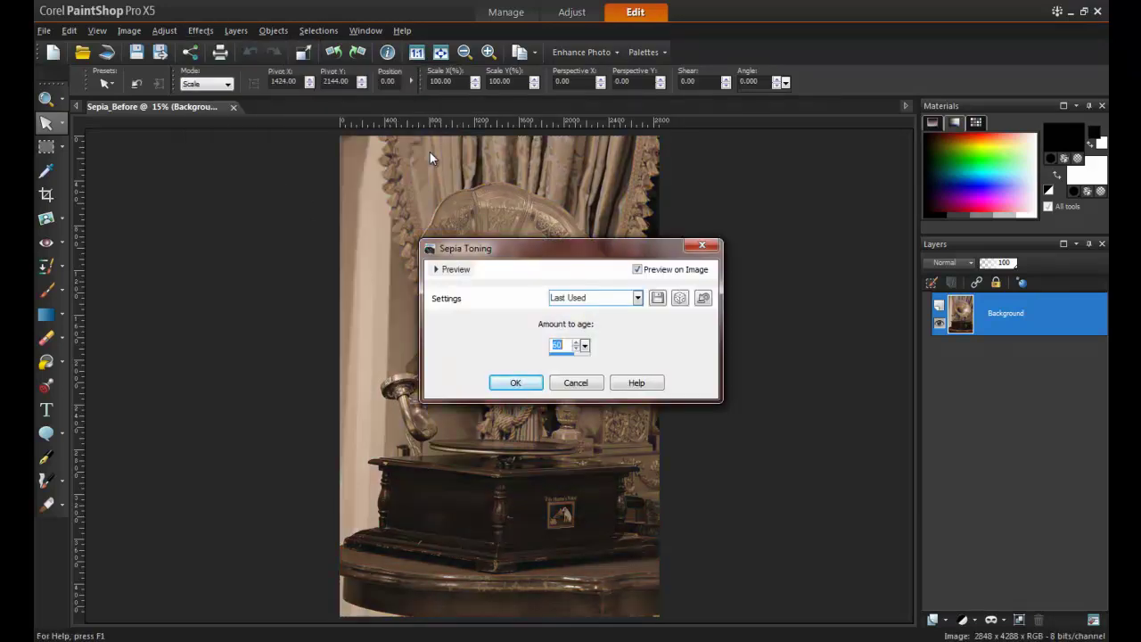
pyautogui.moveTo(507, 253); pyautogui.dragTo(765, 156)
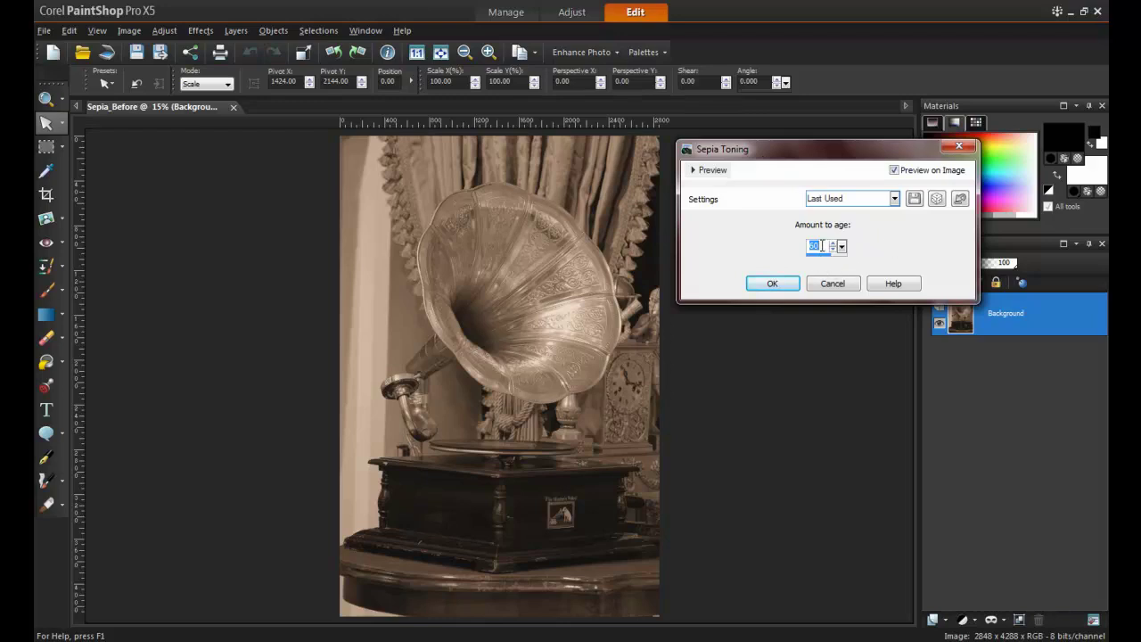
pyautogui.write('25')
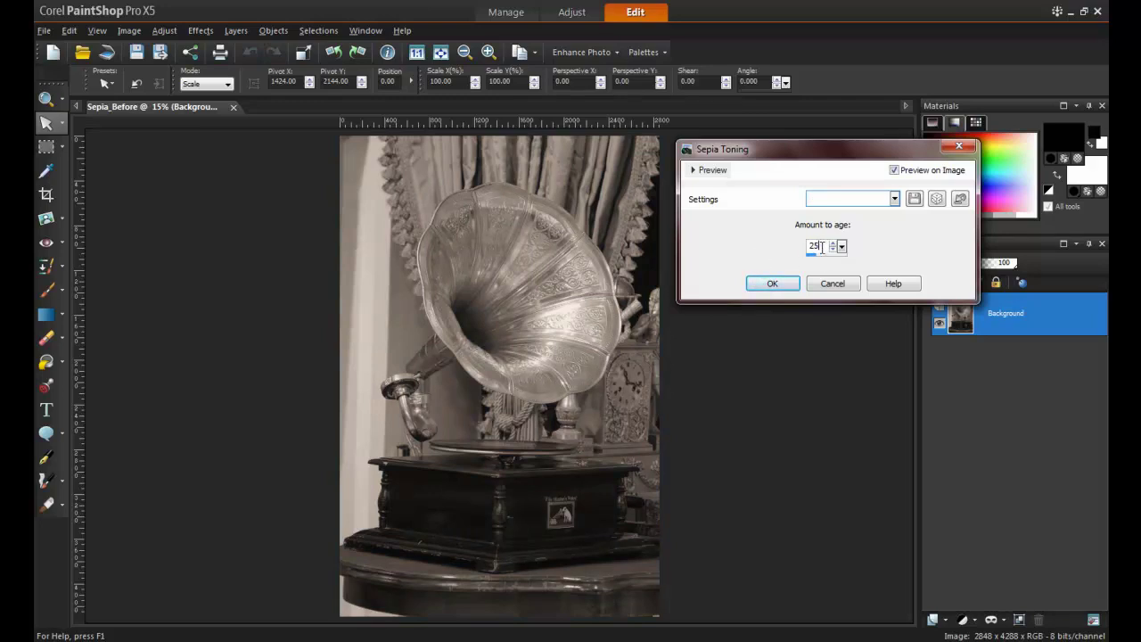
pyautogui.moveTo(820, 247); pyautogui.dragTo(794, 253)
pyautogui.write('100')
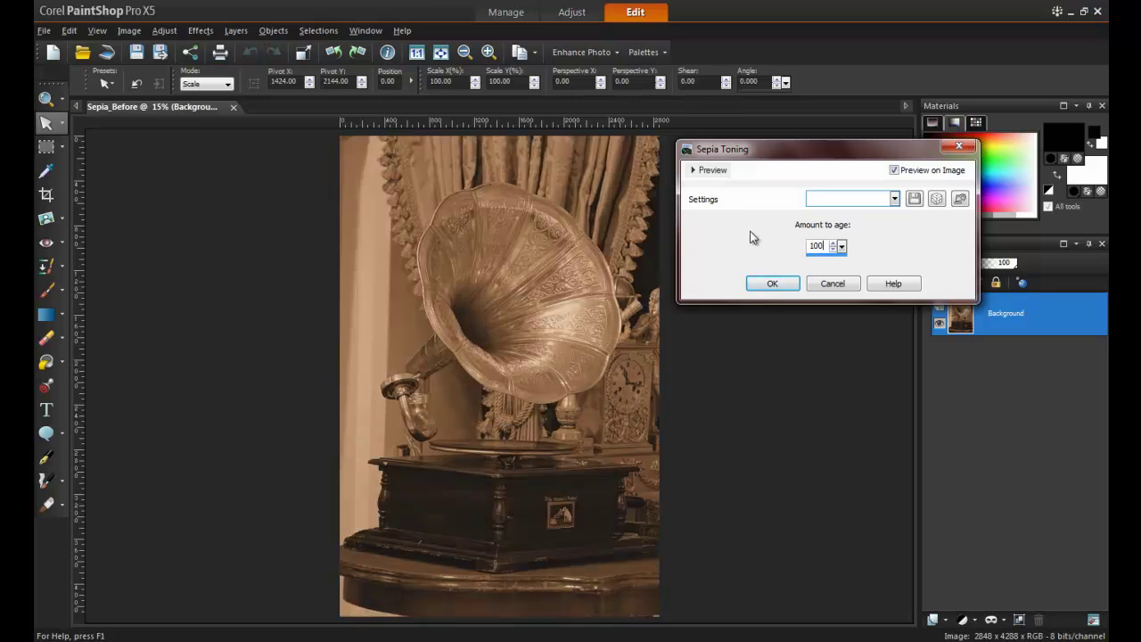
pyautogui.doubleClick(814, 246)
pyautogui.write('75')
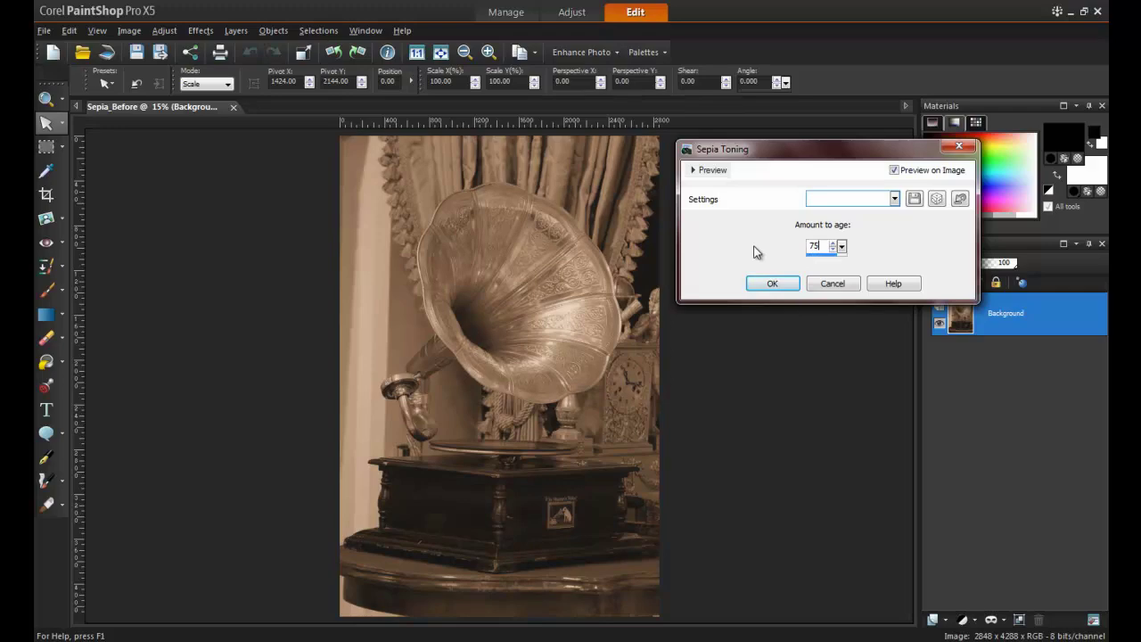
pyautogui.click(771, 283)
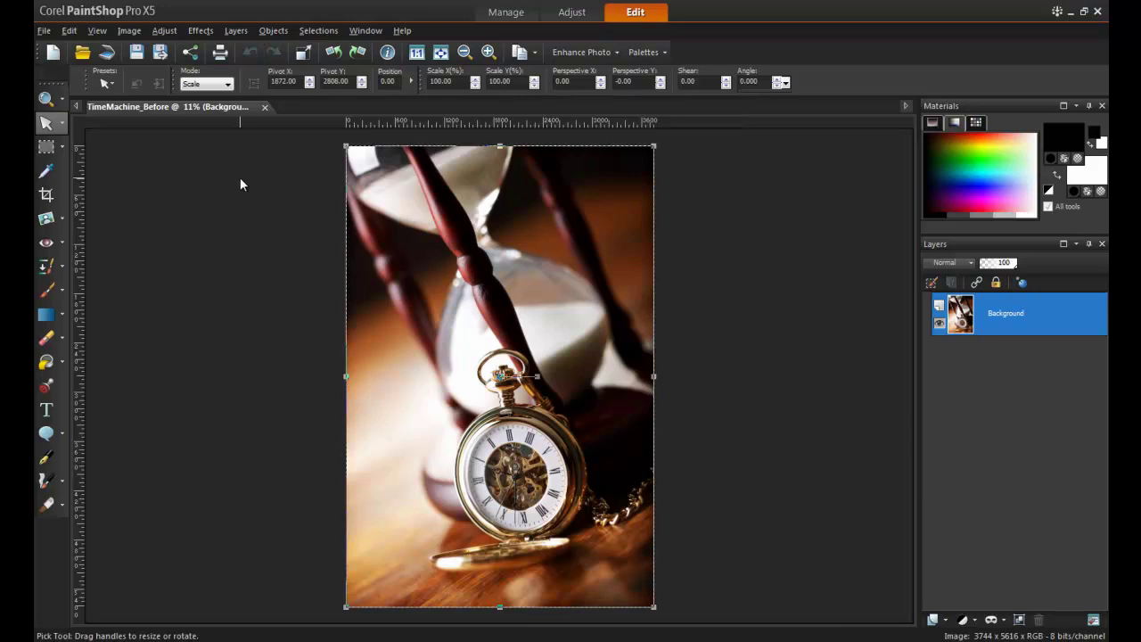
# Open Time Machine and preview the Albumen, Cyanotype, Platinum, Early Color and Box Camera styles
pyautogui.click(197, 31)
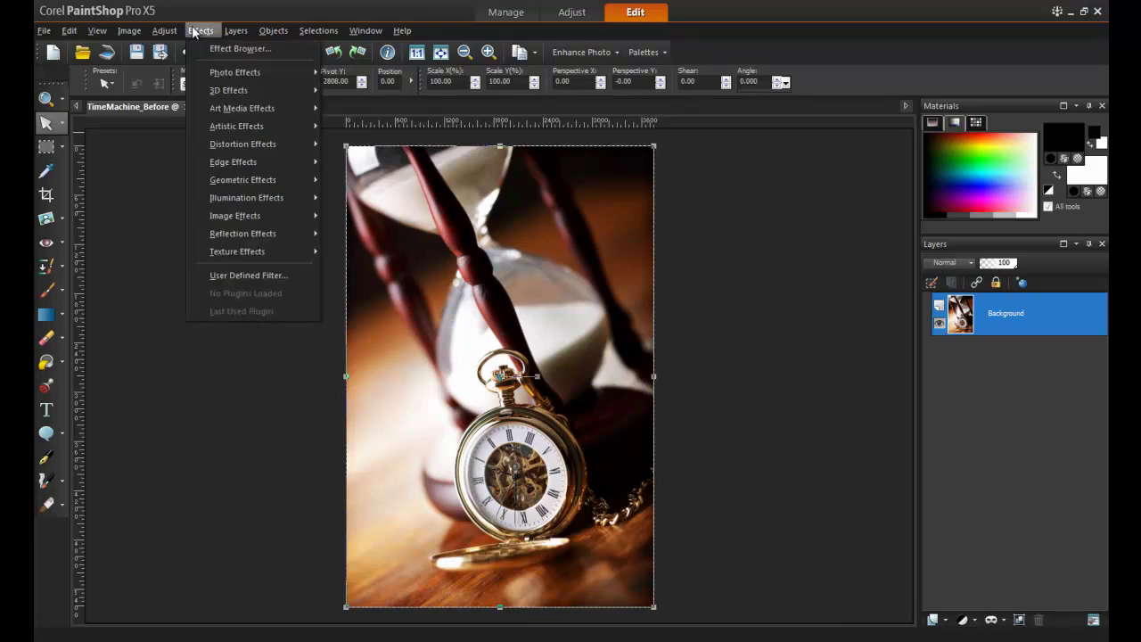
pyautogui.moveTo(235, 72)
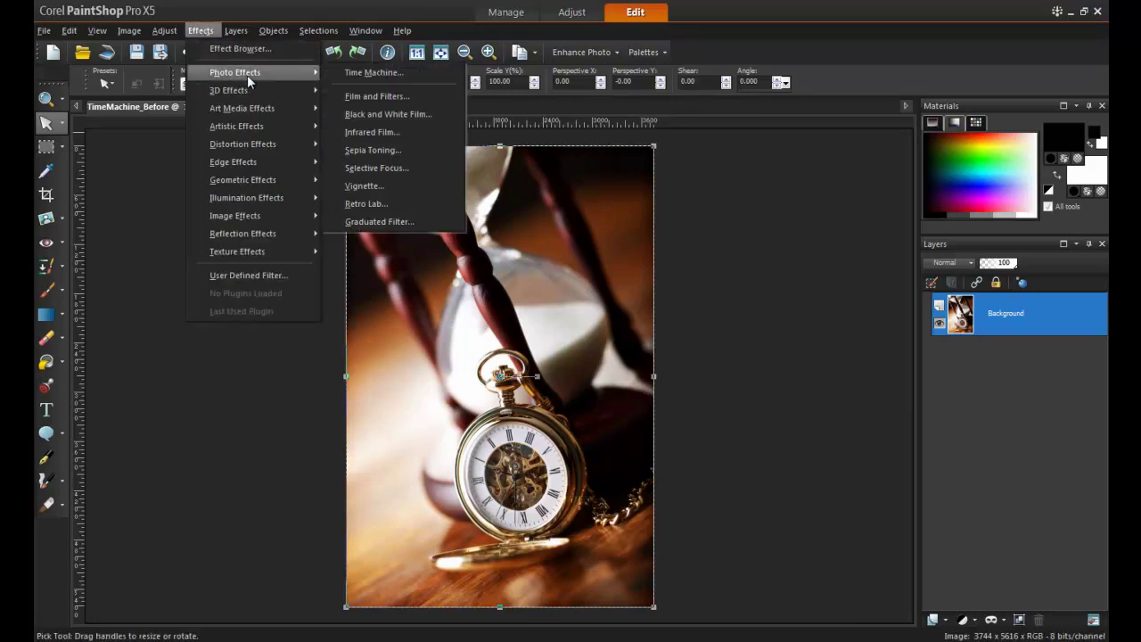
pyautogui.click(444, 73)
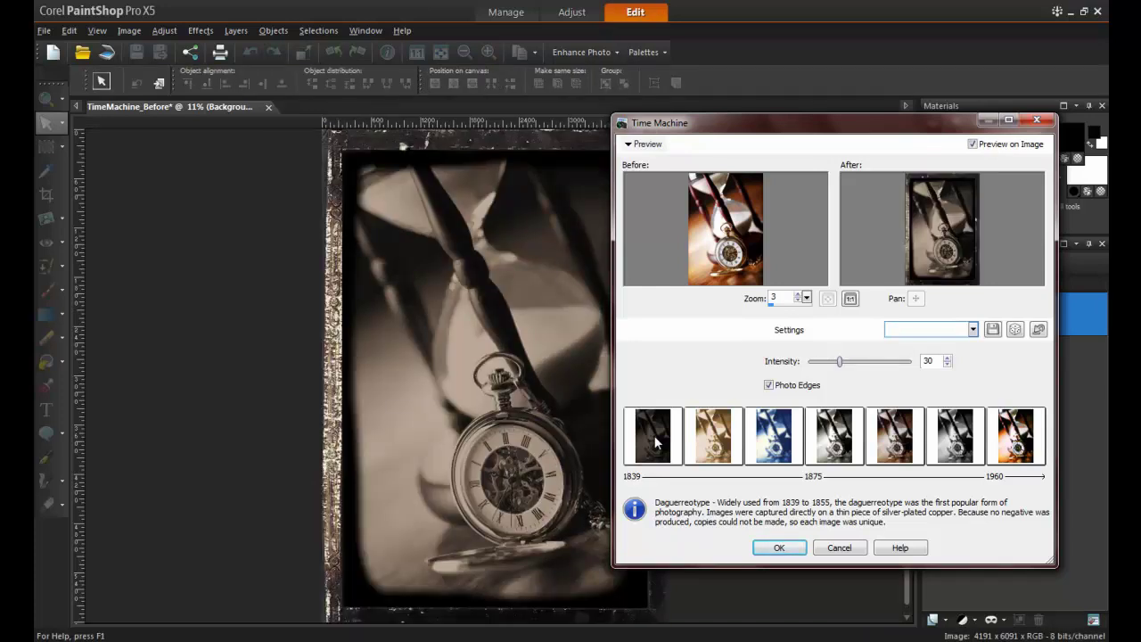
pyautogui.click(727, 451)
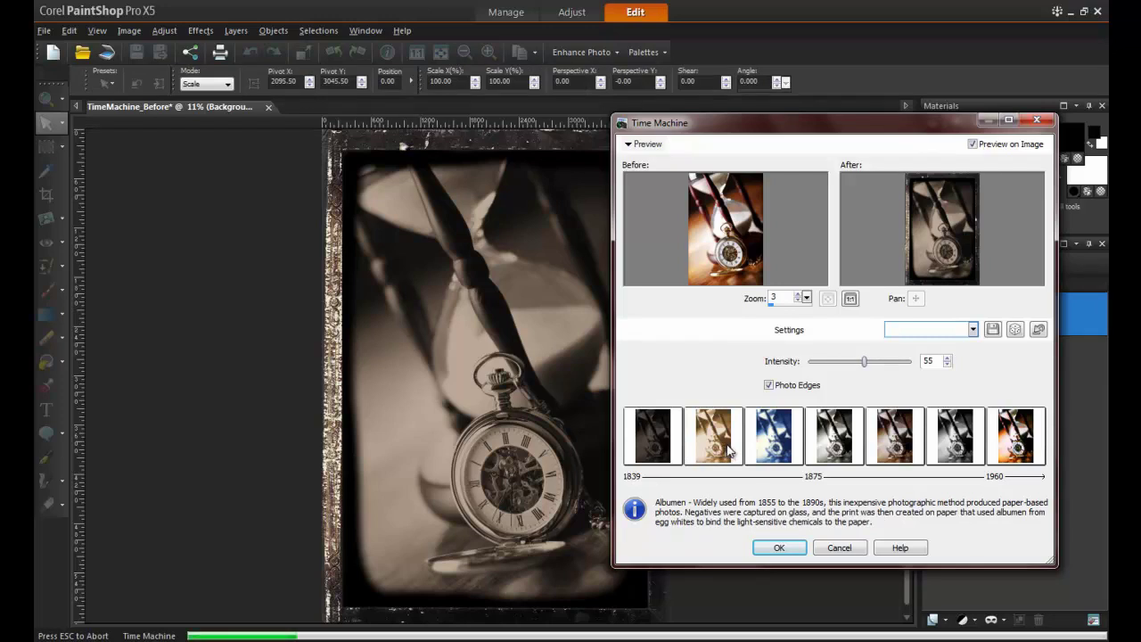
pyautogui.click(777, 447)
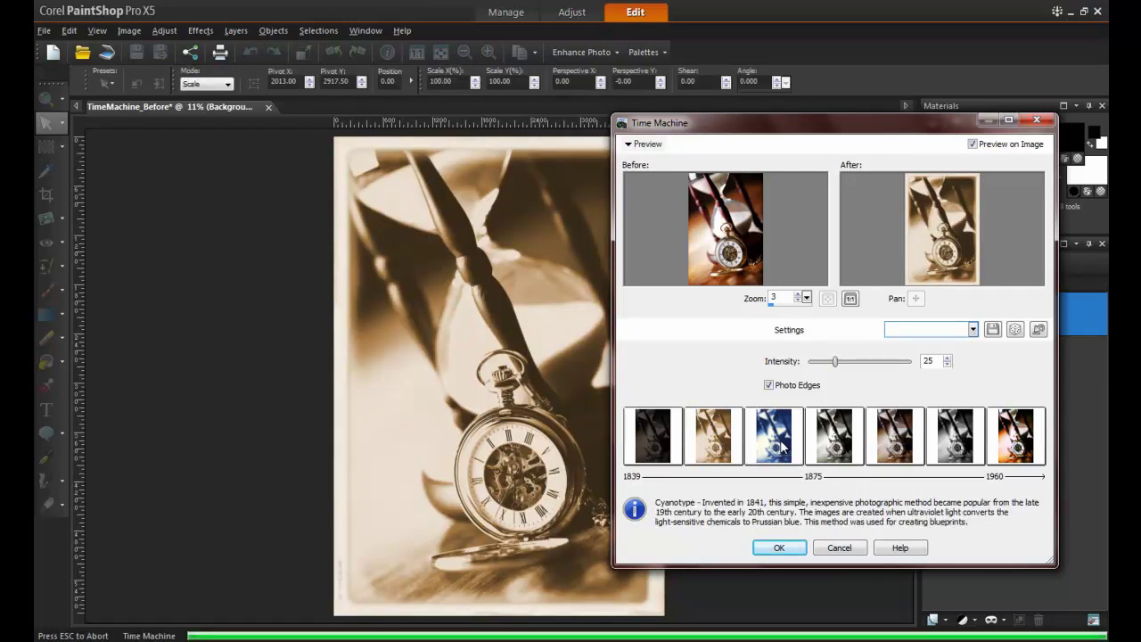
pyautogui.click(834, 451)
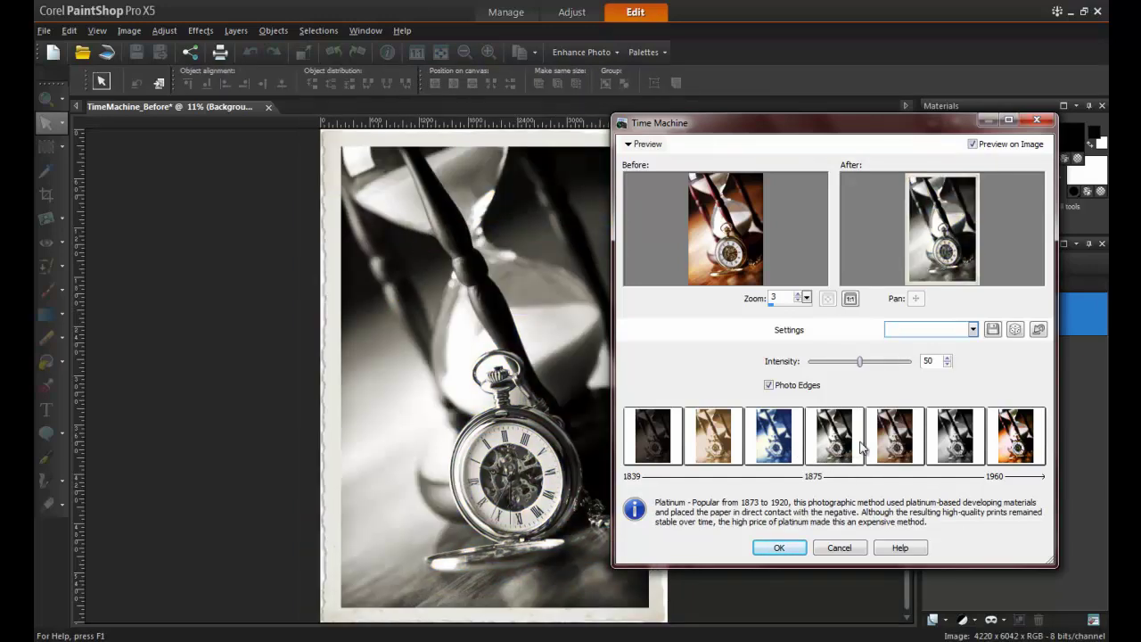
pyautogui.click(898, 441)
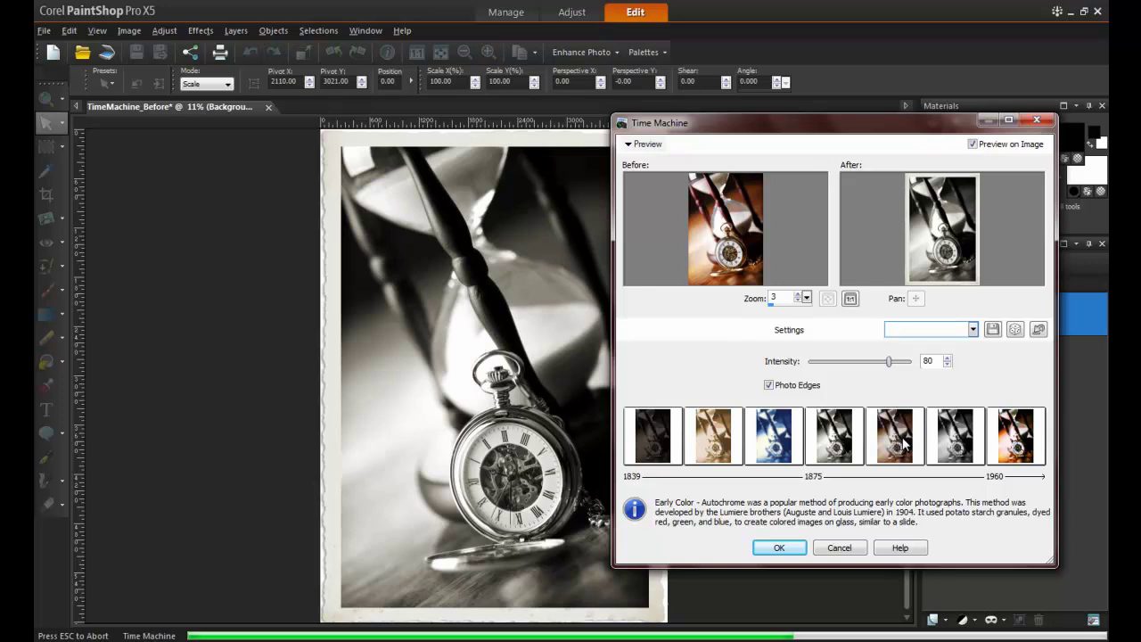
pyautogui.click(955, 442)
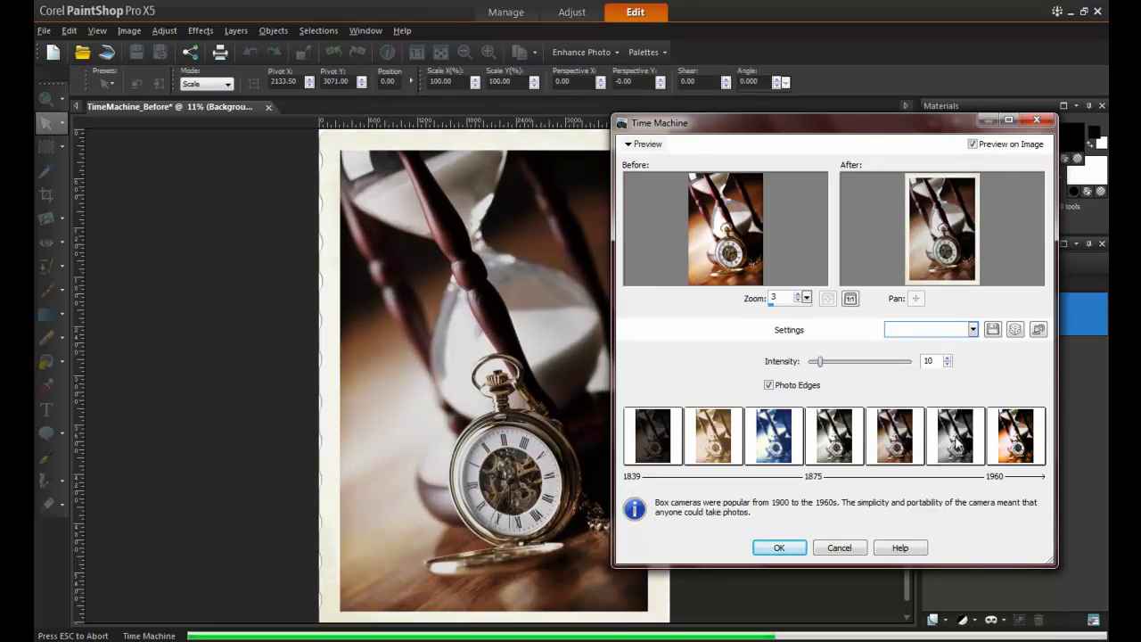
# Try Cross Process, toggle Photo Edges off and on, then apply the Albumen style
pyautogui.click(1016, 441)
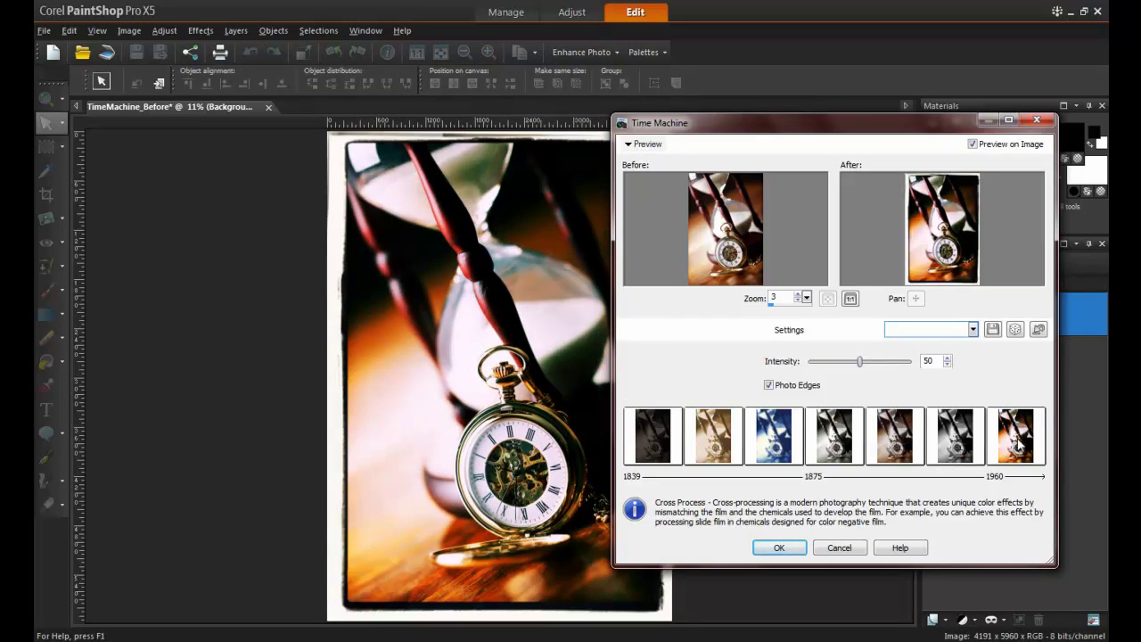
pyautogui.click(769, 385)
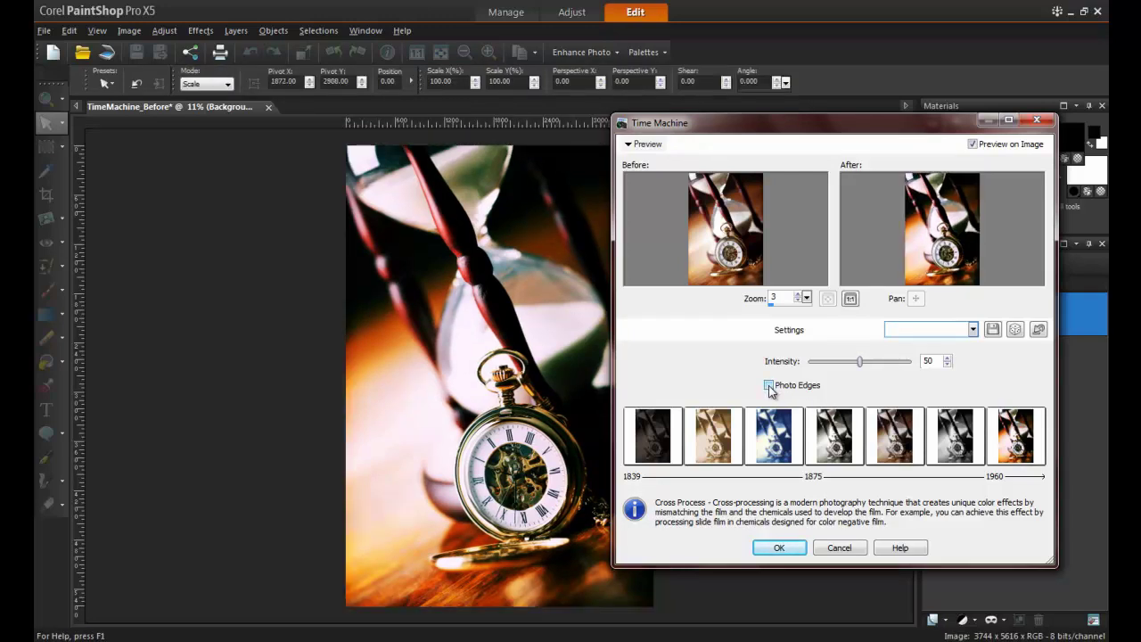
pyautogui.click(768, 385)
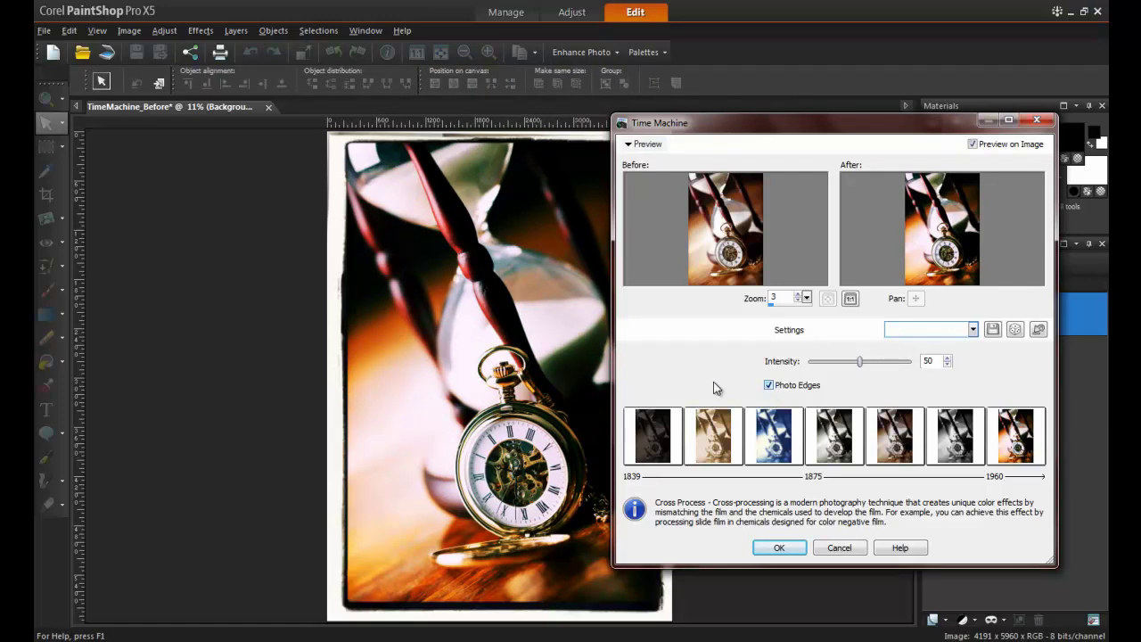
pyautogui.click(717, 426)
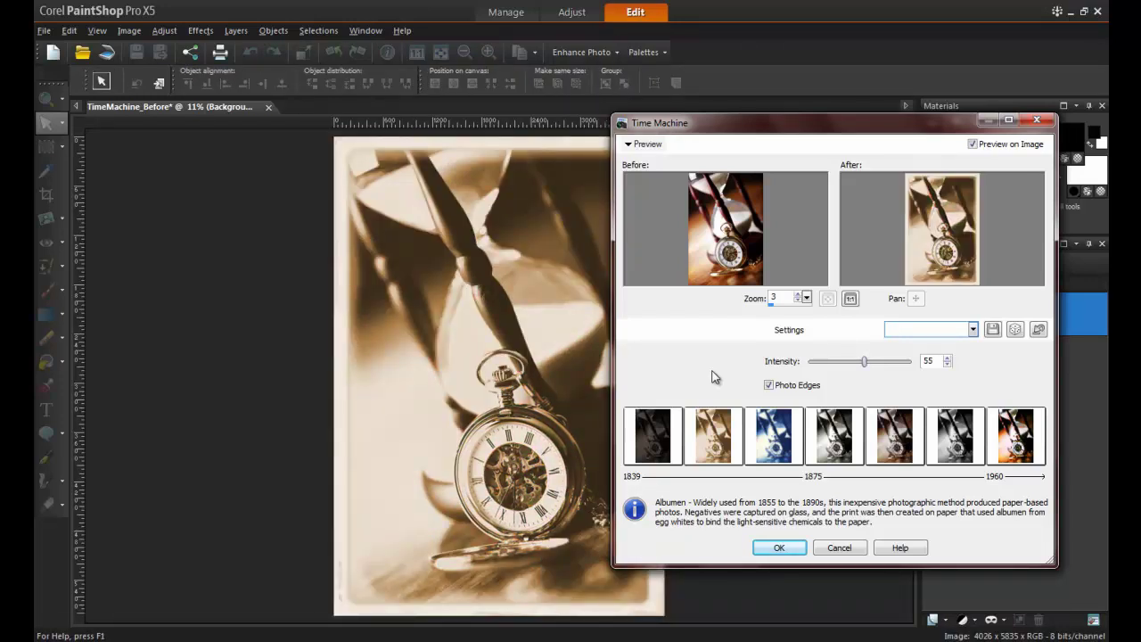
pyautogui.click(779, 545)
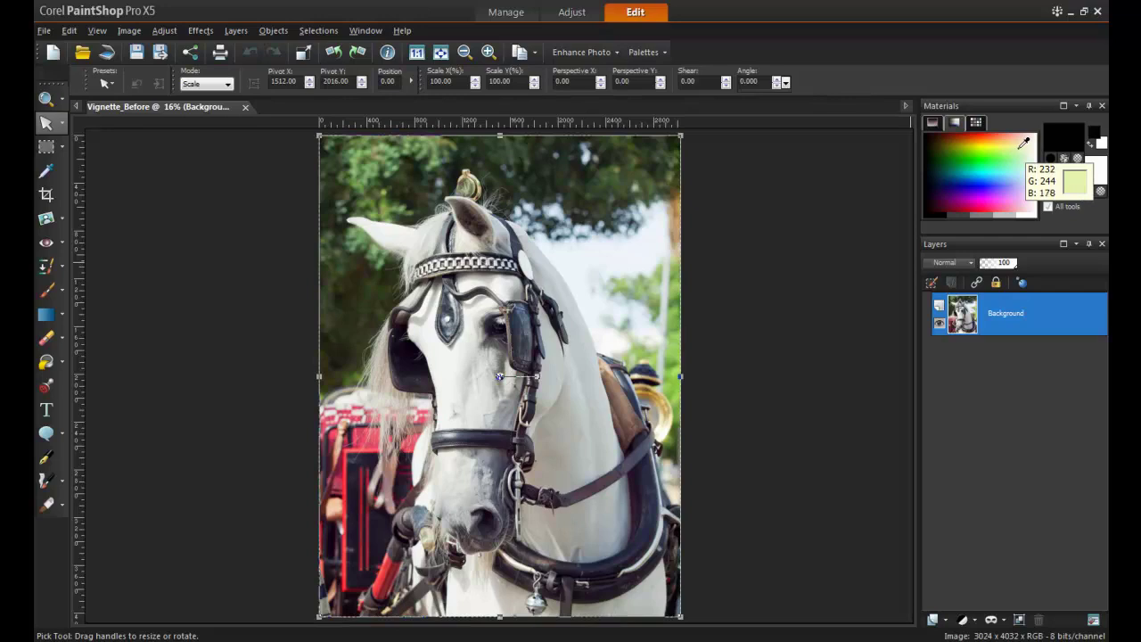
# Set both colours to pale yellow-green and draw an elliptical selection around the horse's head
pyautogui.click(1024, 143)
pyautogui.rightClick(1024, 143)
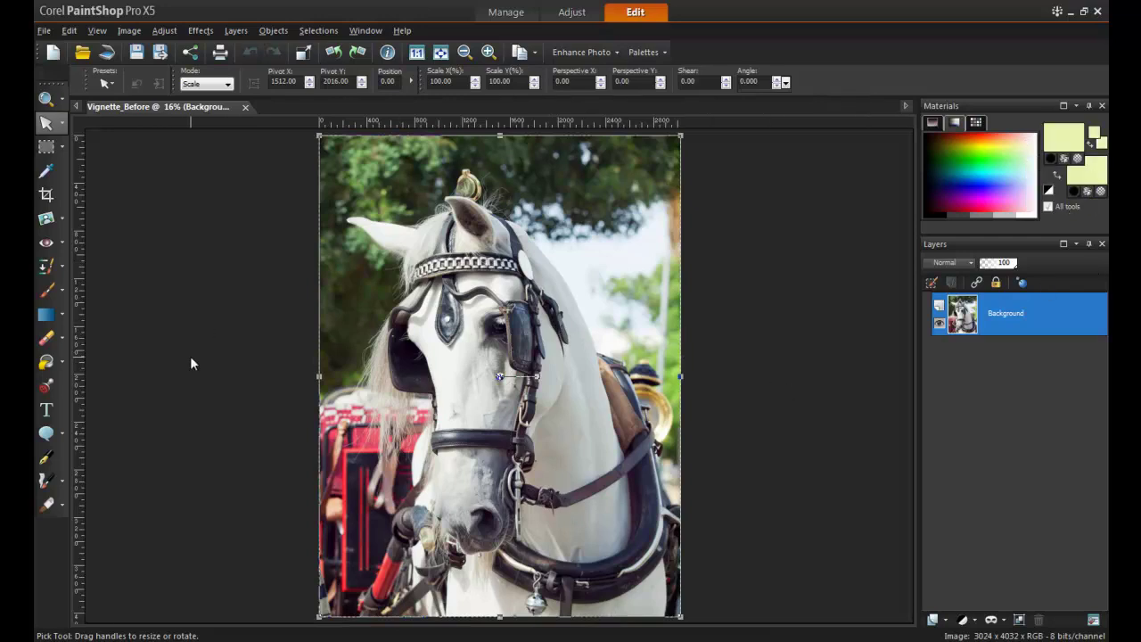
pyautogui.click(63, 149)
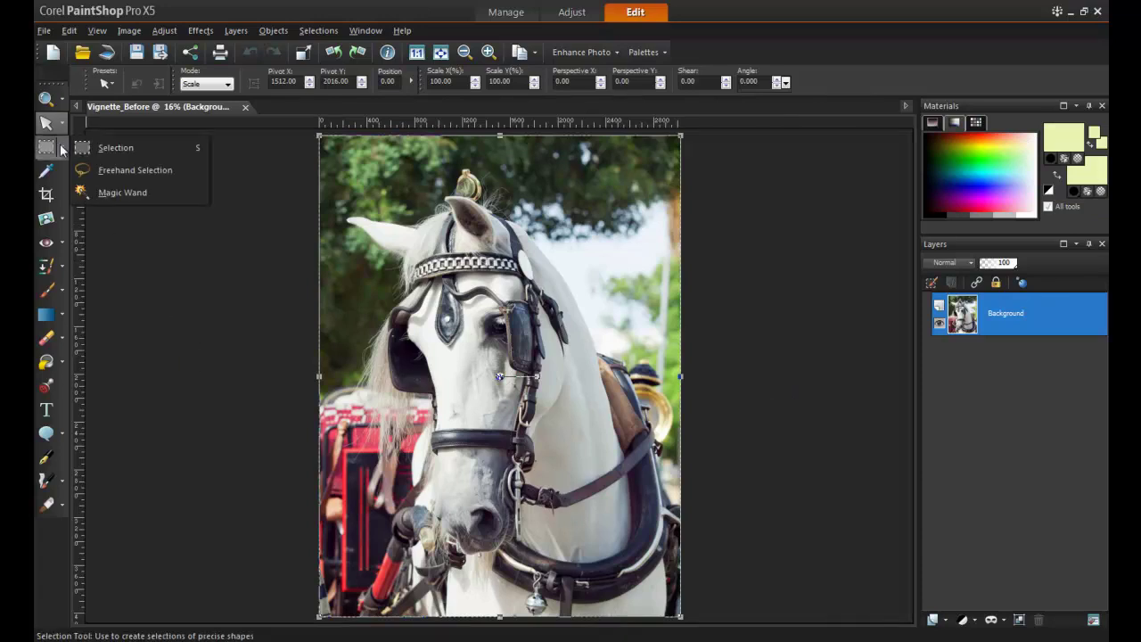
pyautogui.click(122, 149)
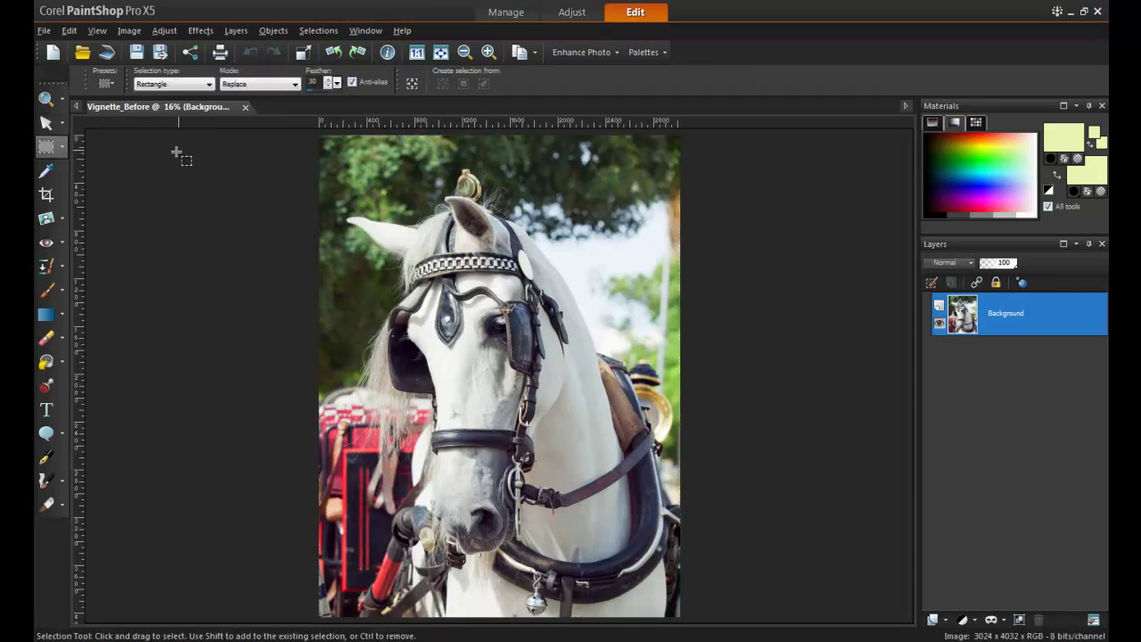
pyautogui.click(209, 84)
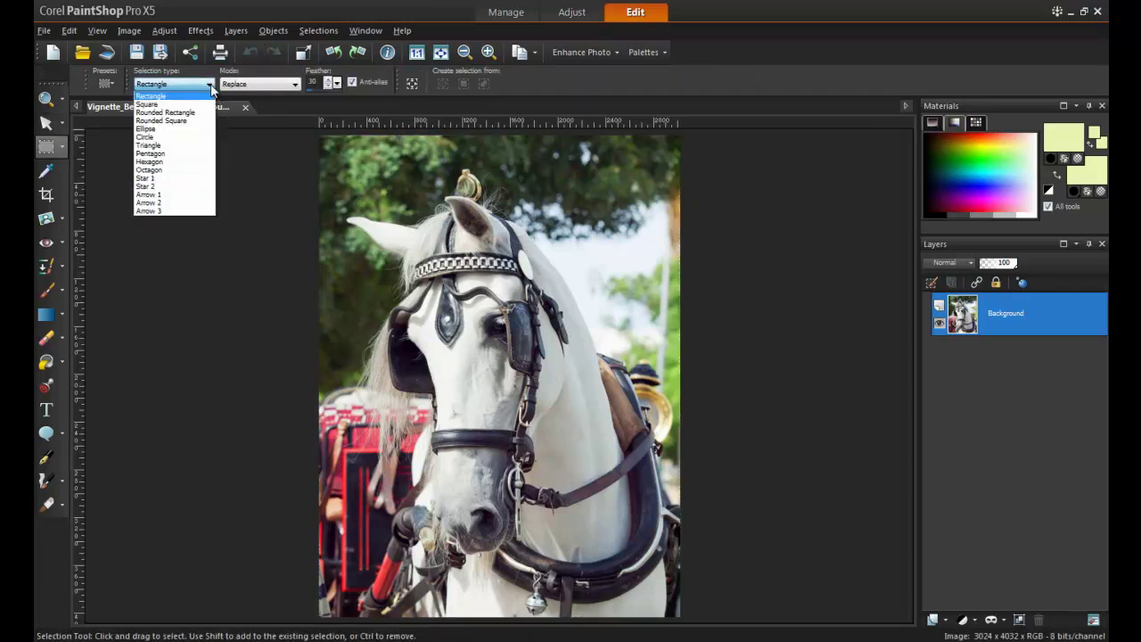
pyautogui.click(147, 128)
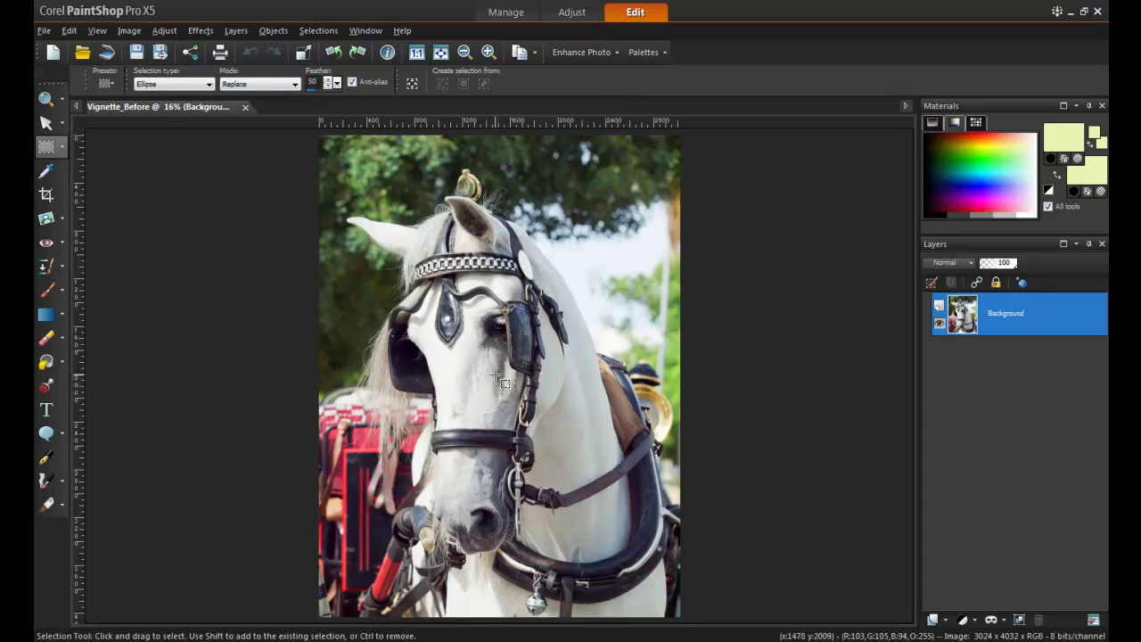
pyautogui.moveTo(346, 186); pyautogui.dragTo(656, 575)
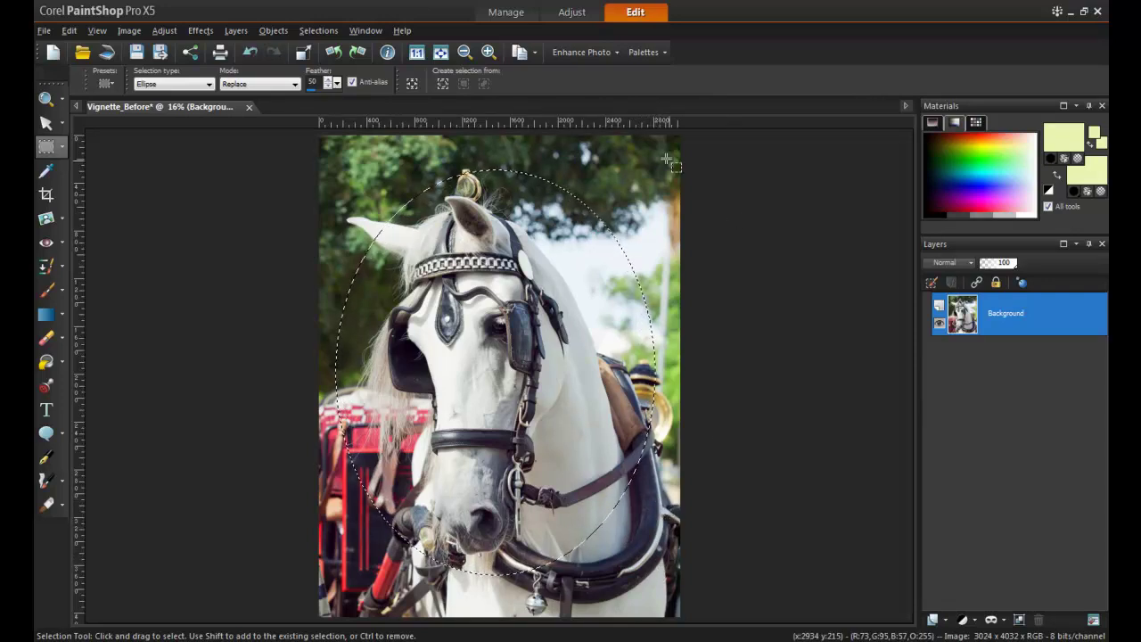
# Invert the oval selection so everything outside the horse's head is selected
pyautogui.click(321, 32)
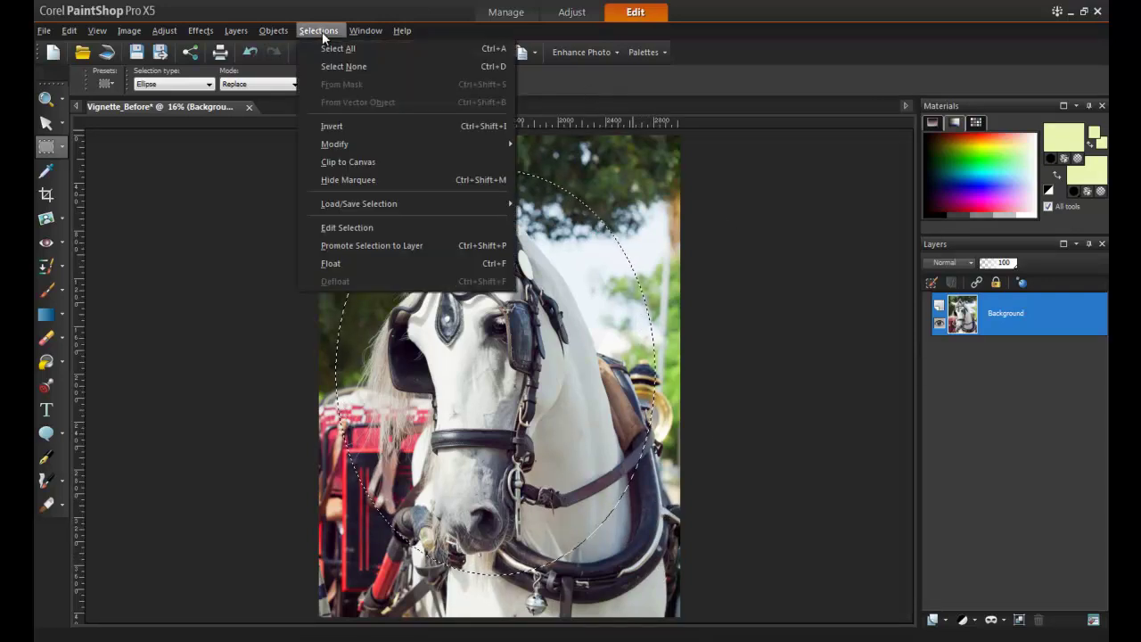
pyautogui.click(348, 127)
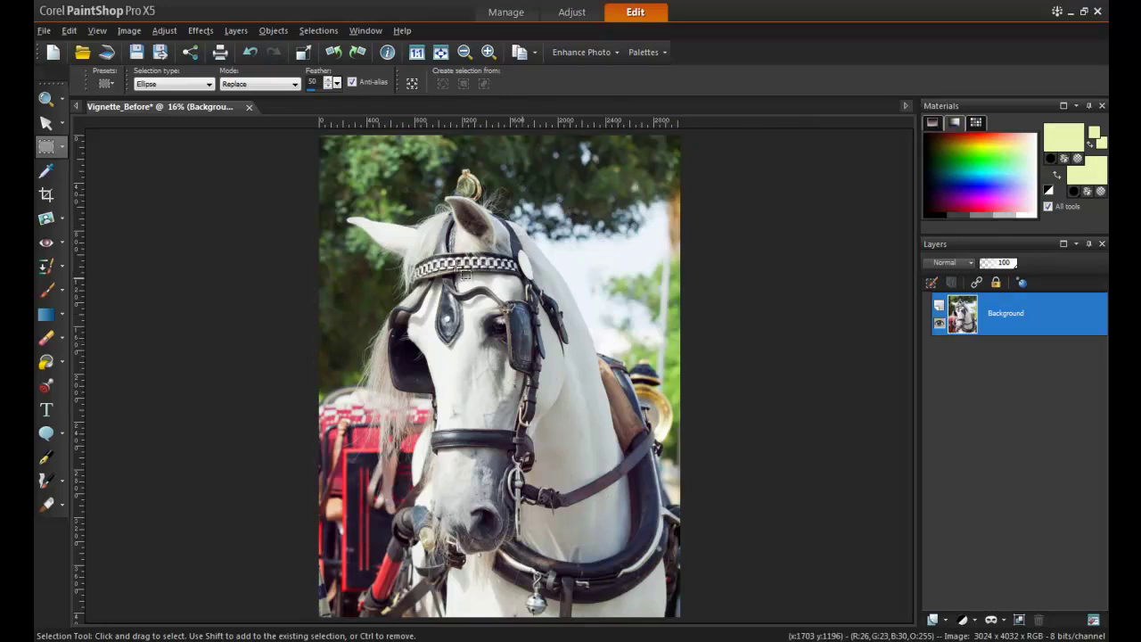
# Add a Raster 1 layer and flood-fill it with the pale yellow-green foreground colour
pyautogui.click(236, 31)
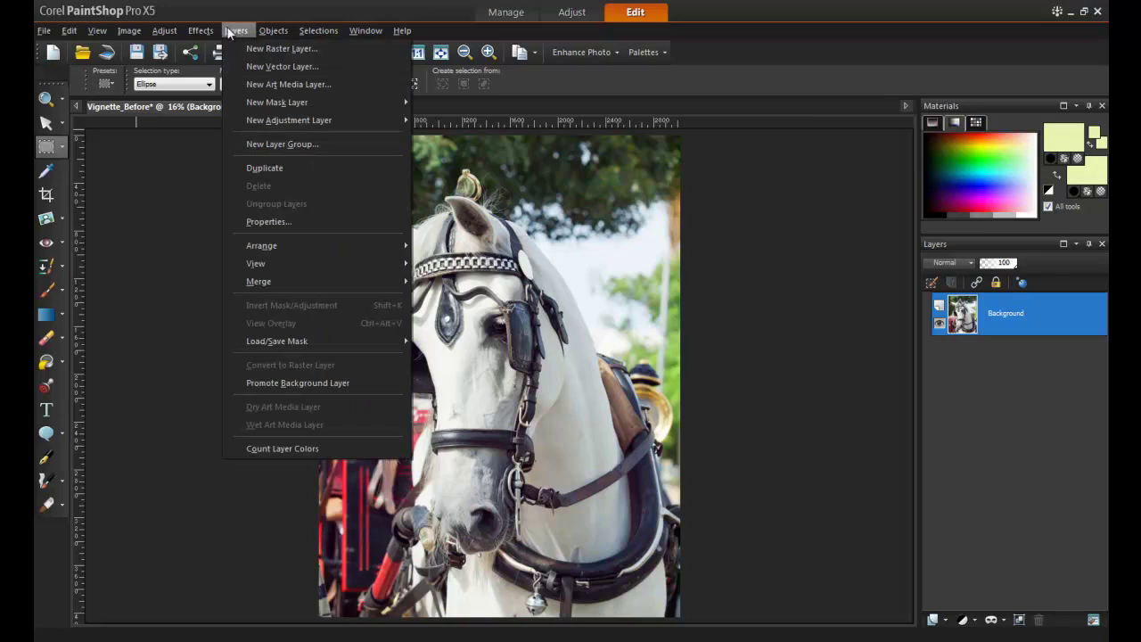
pyautogui.click(268, 48)
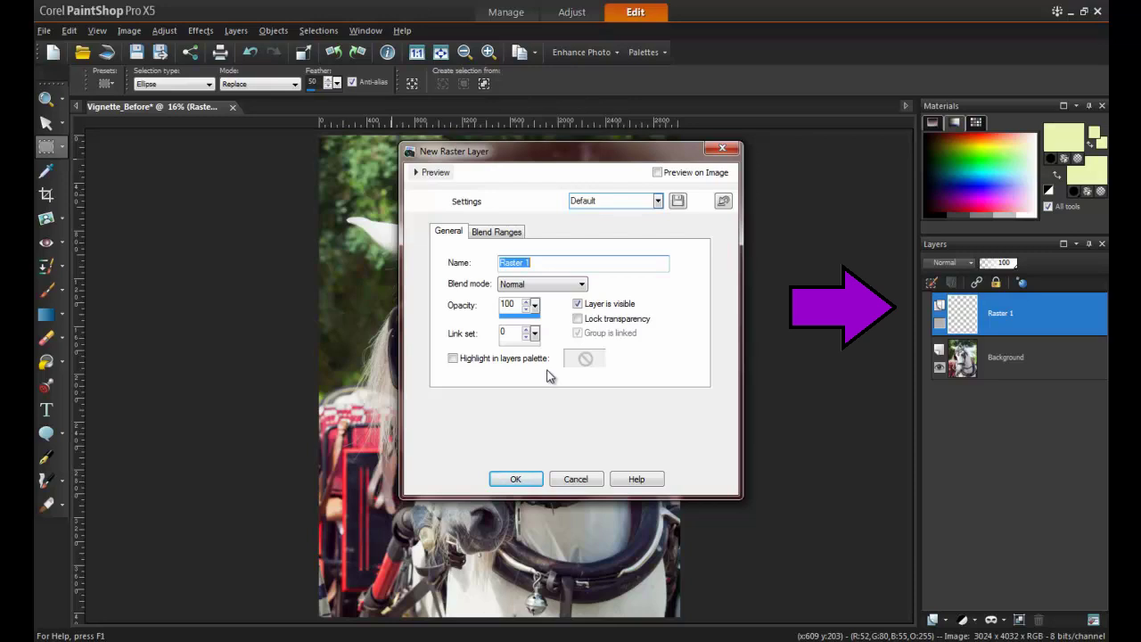
pyautogui.click(517, 478)
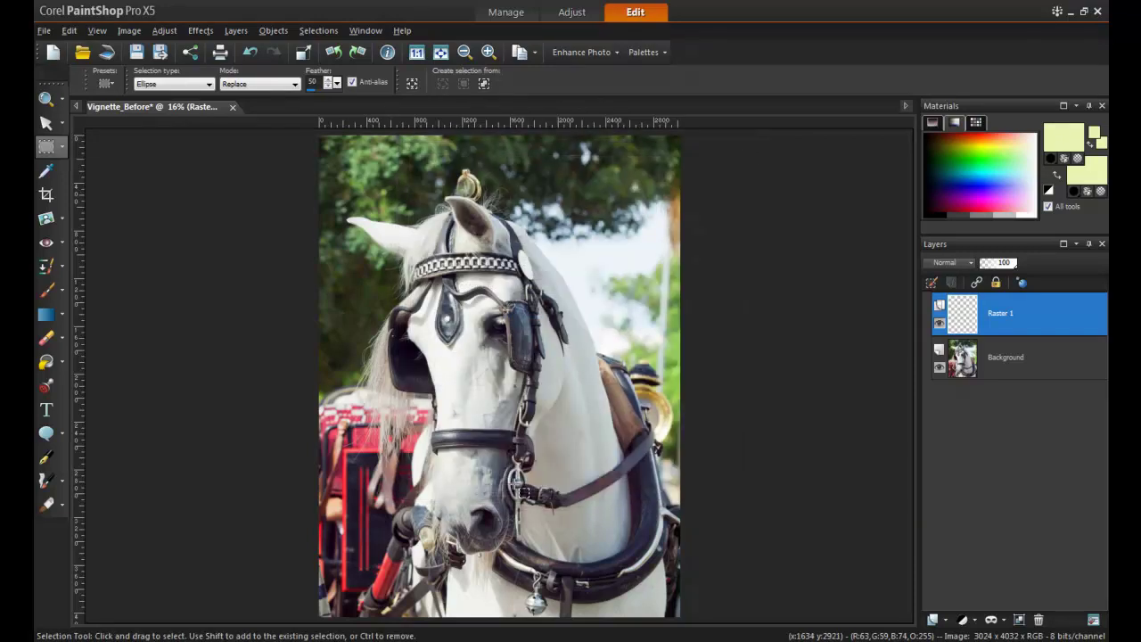
pyautogui.click(47, 363)
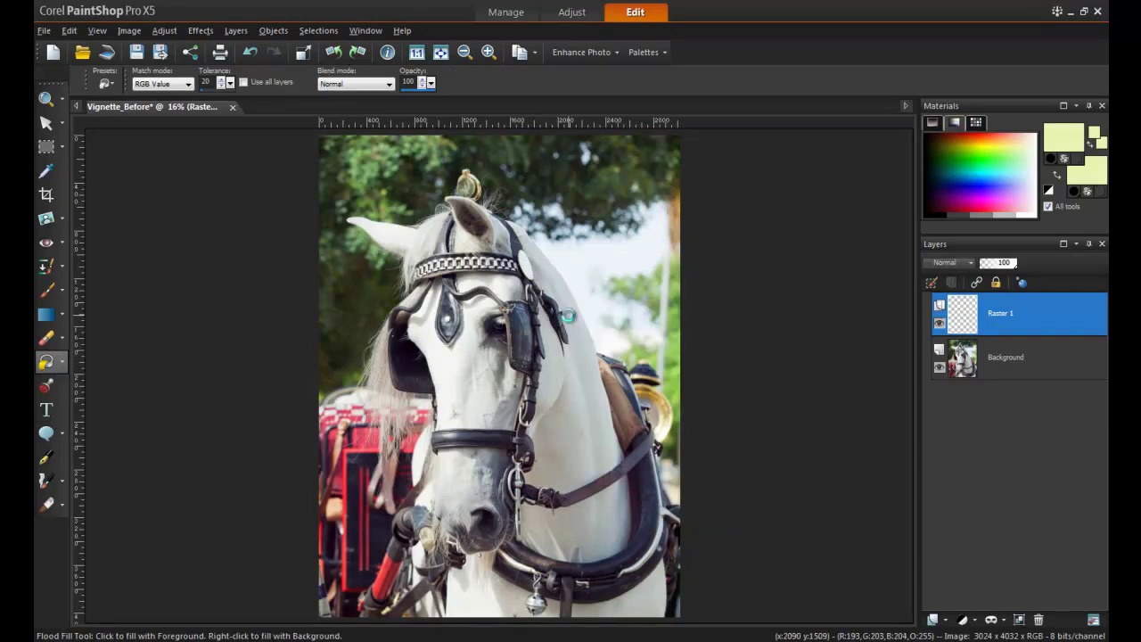
pyautogui.click(568, 315)
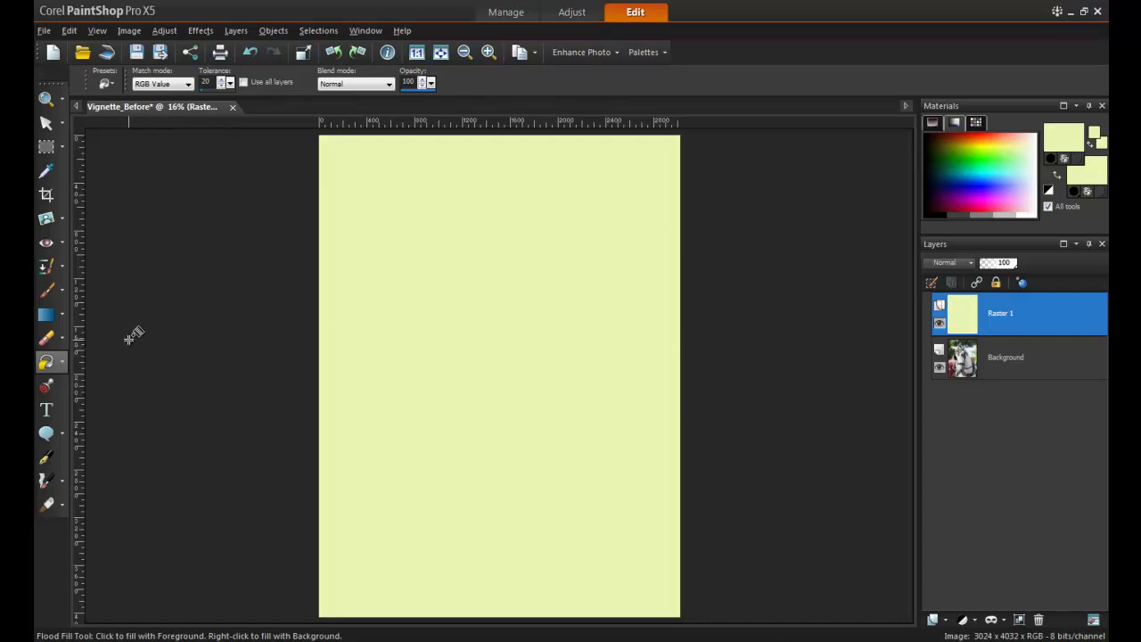
# Set selection feather to 100, lower Raster 1 opacity to about 48, and draw an oval over the head
pyautogui.click(48, 147)
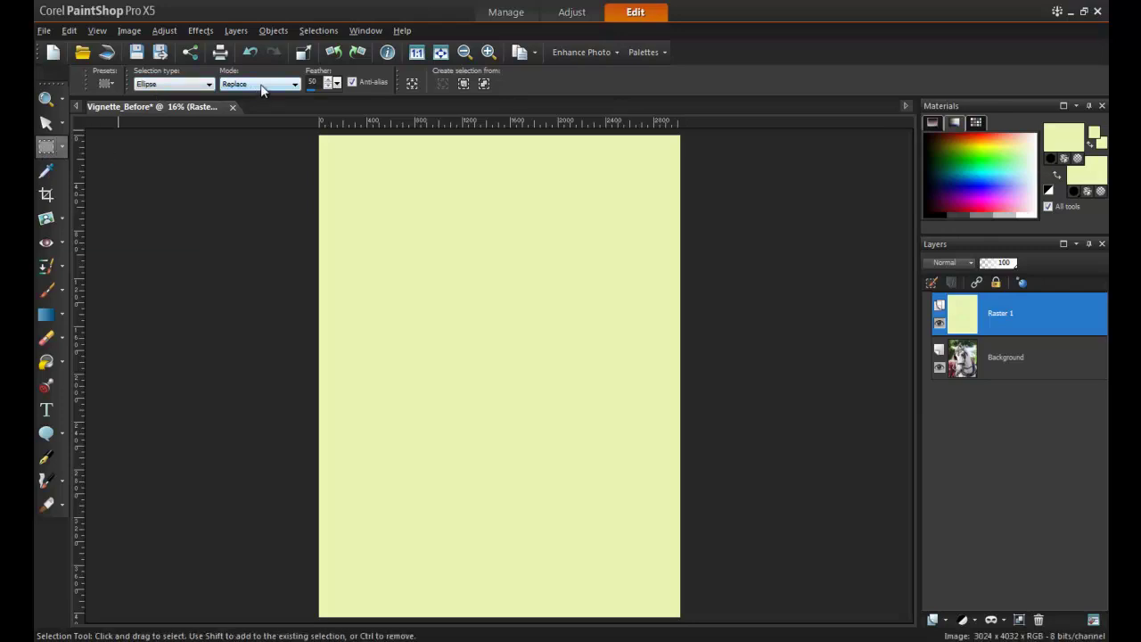
pyautogui.click(313, 82)
pyautogui.write('100')
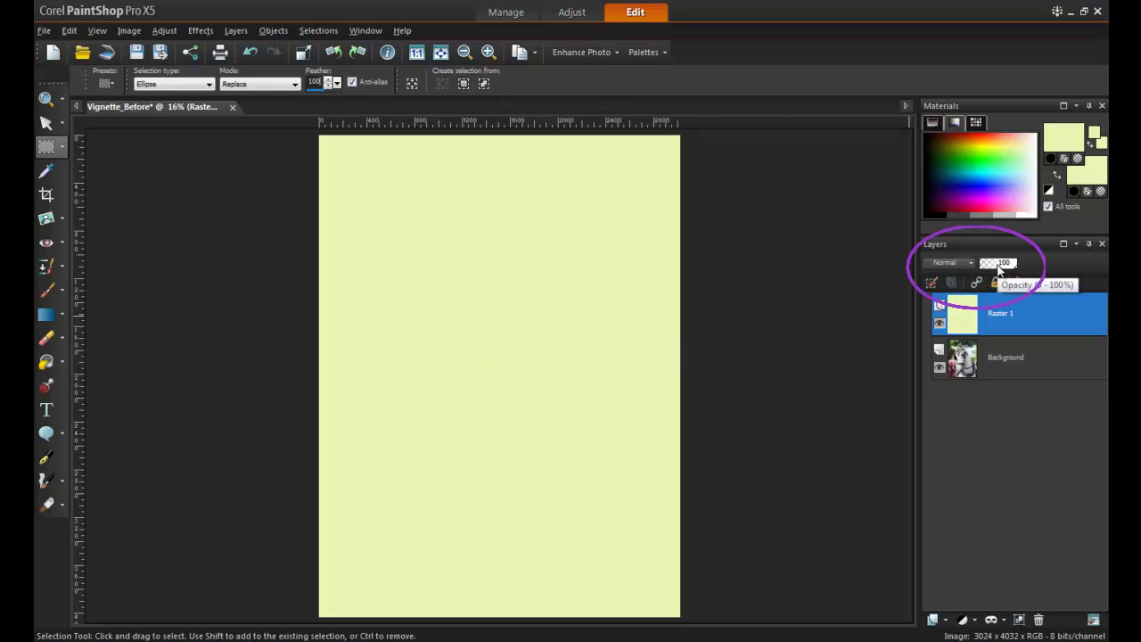
pyautogui.click(998, 269)
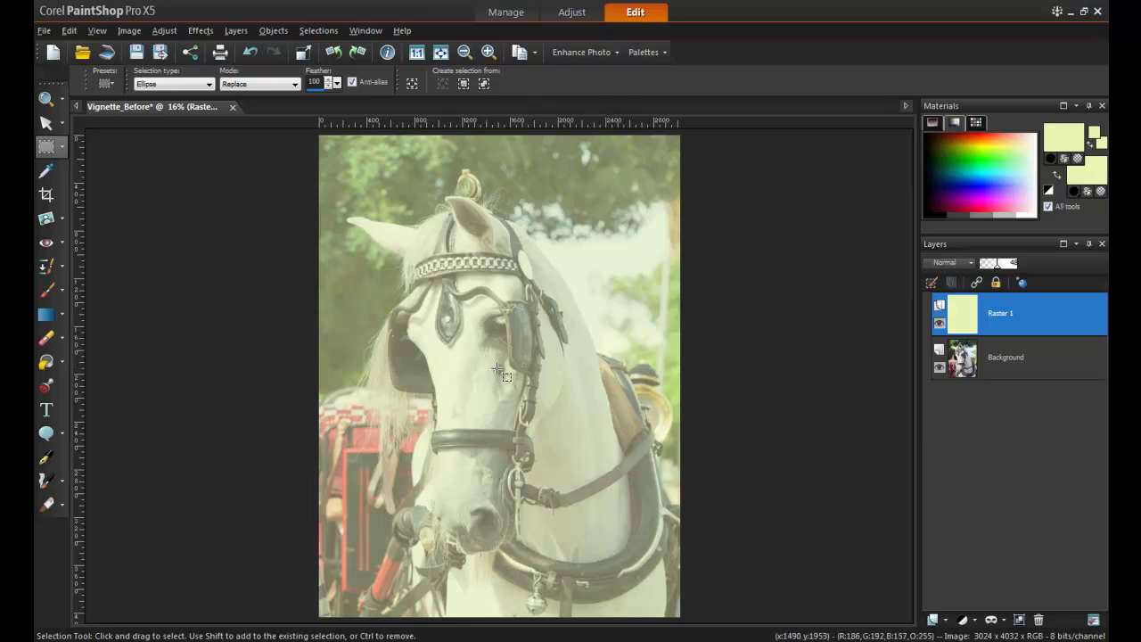
pyautogui.moveTo(493, 367)
pyautogui.mouseDown()
pyautogui.moveTo(587, 512)
pyautogui.moveTo(655, 584)
pyautogui.mouseUp()
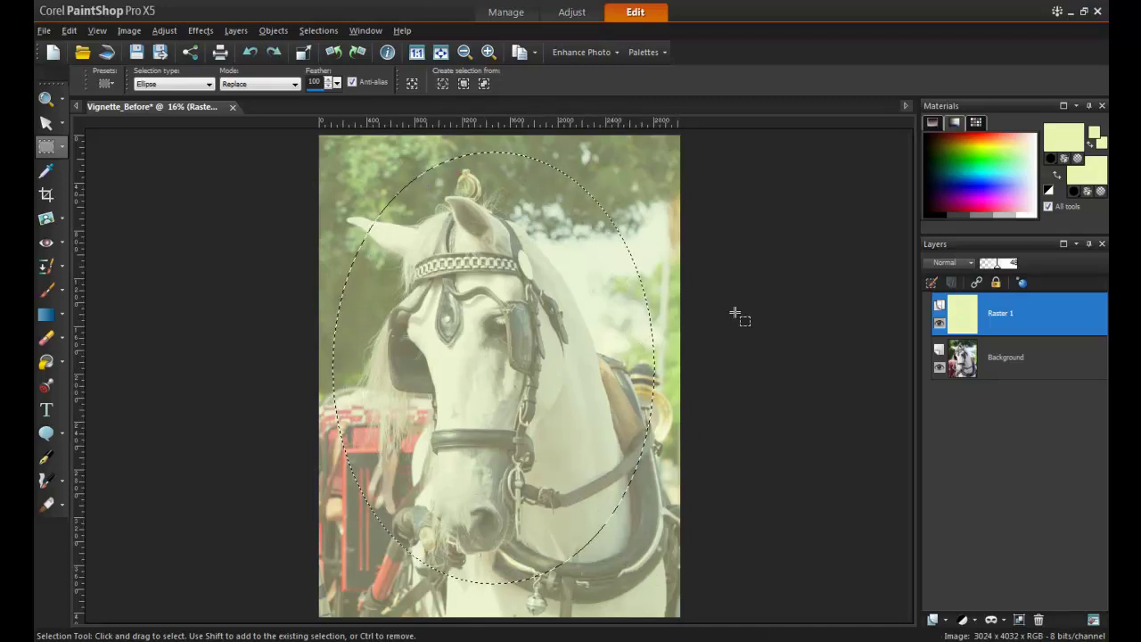
# Delete the oval from the yellow Raster 1 layer and raise its opacity to 100
pyautogui.press('Delete')
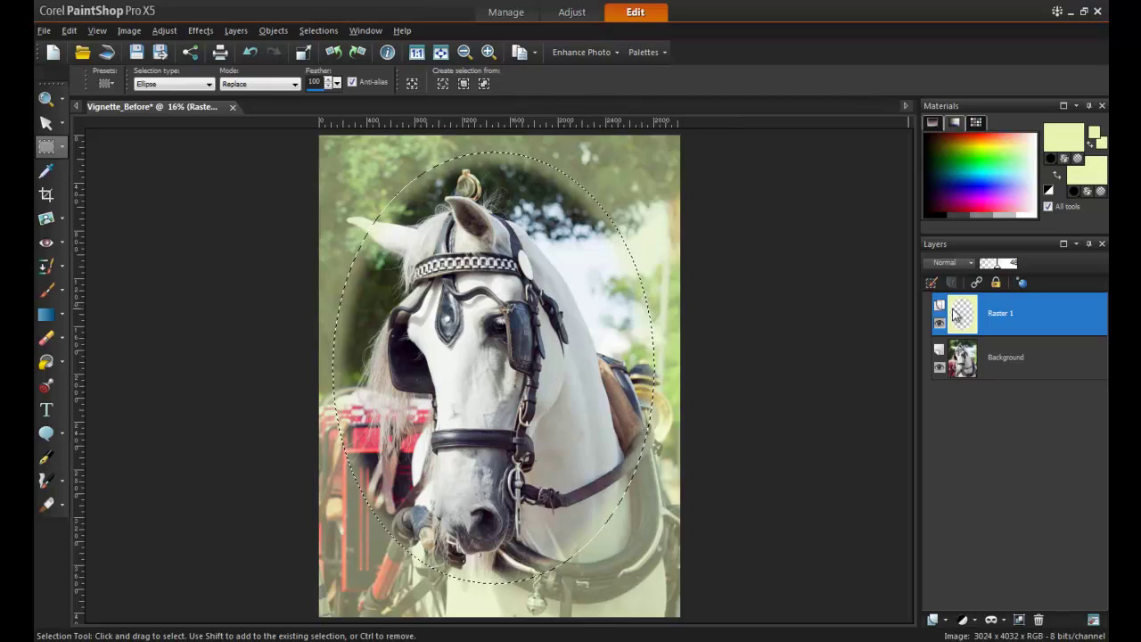
pyautogui.click(999, 270)
pyautogui.moveTo(1000, 270); pyautogui.dragTo(1011, 274)
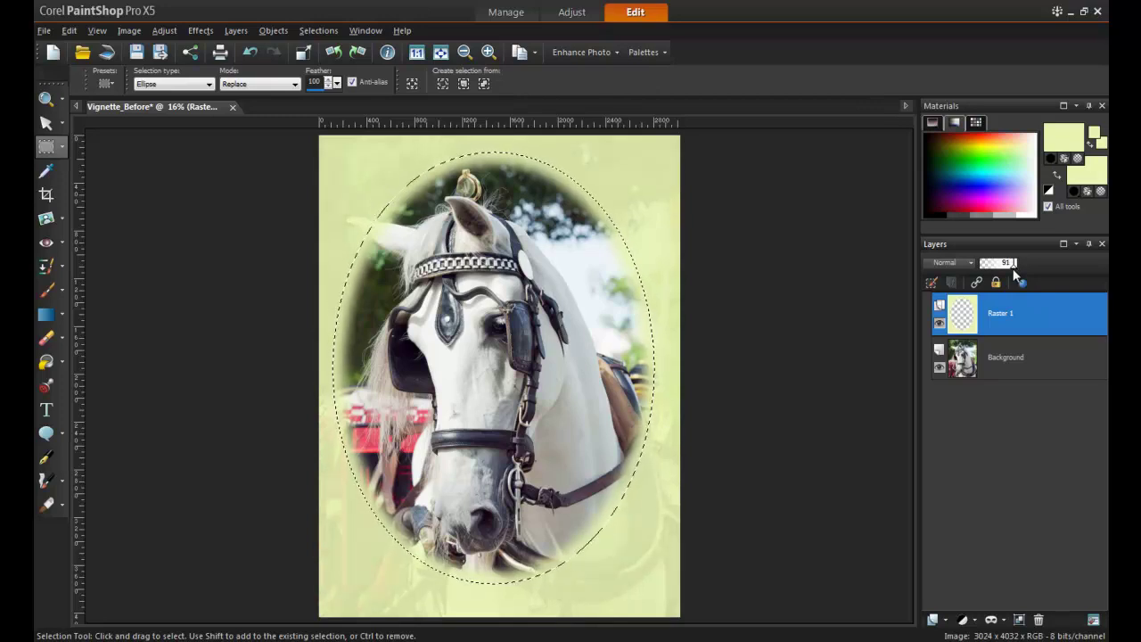
pyautogui.moveTo(1014, 272); pyautogui.dragTo(1017, 270)
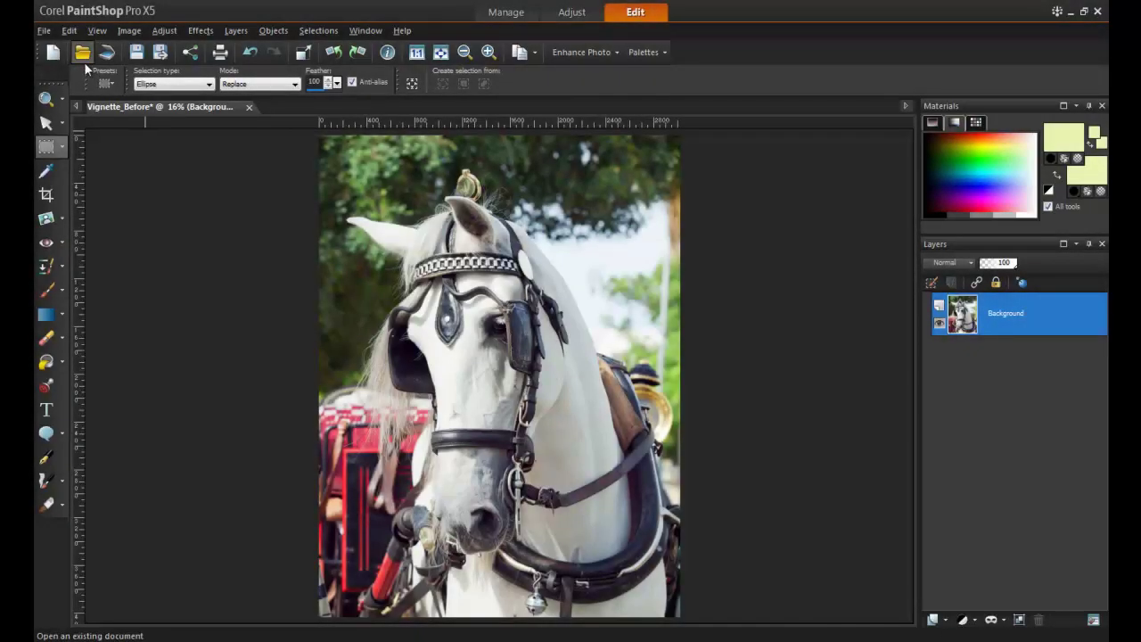
# Frame the horse photo with the Antique Vignette picture frame, rotated right
pyautogui.click(129, 33)
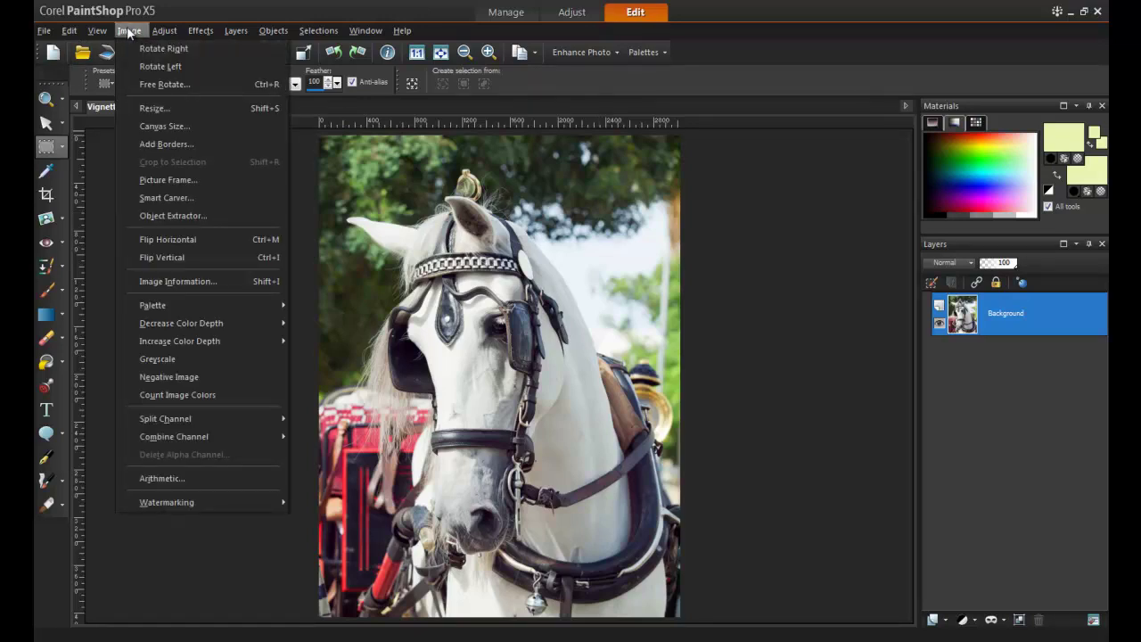
pyautogui.click(203, 181)
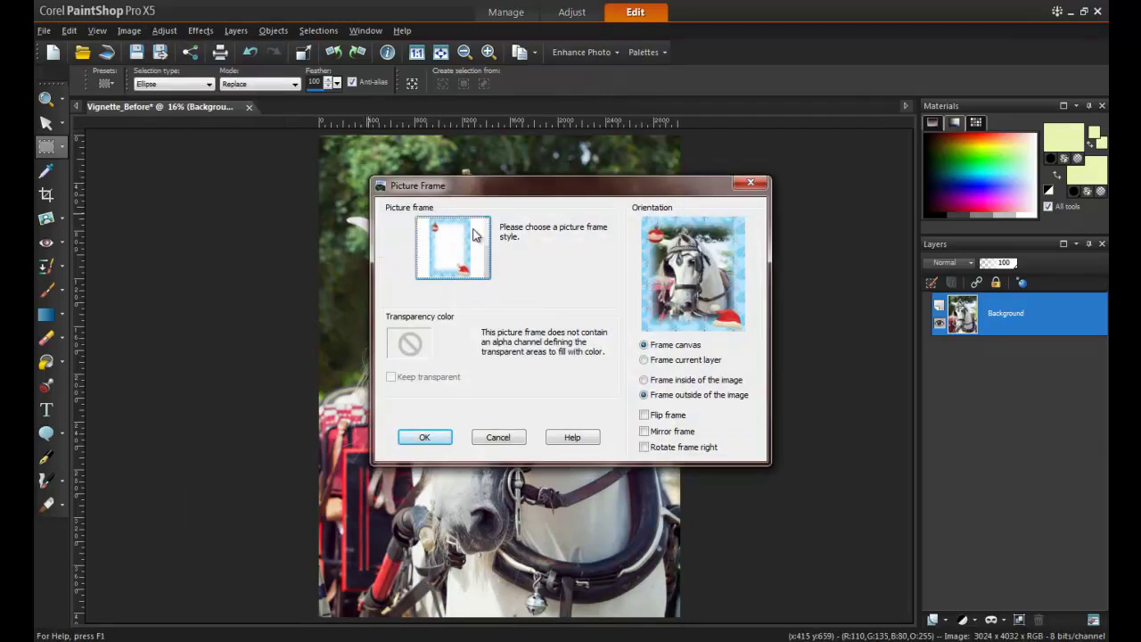
pyautogui.click(486, 246)
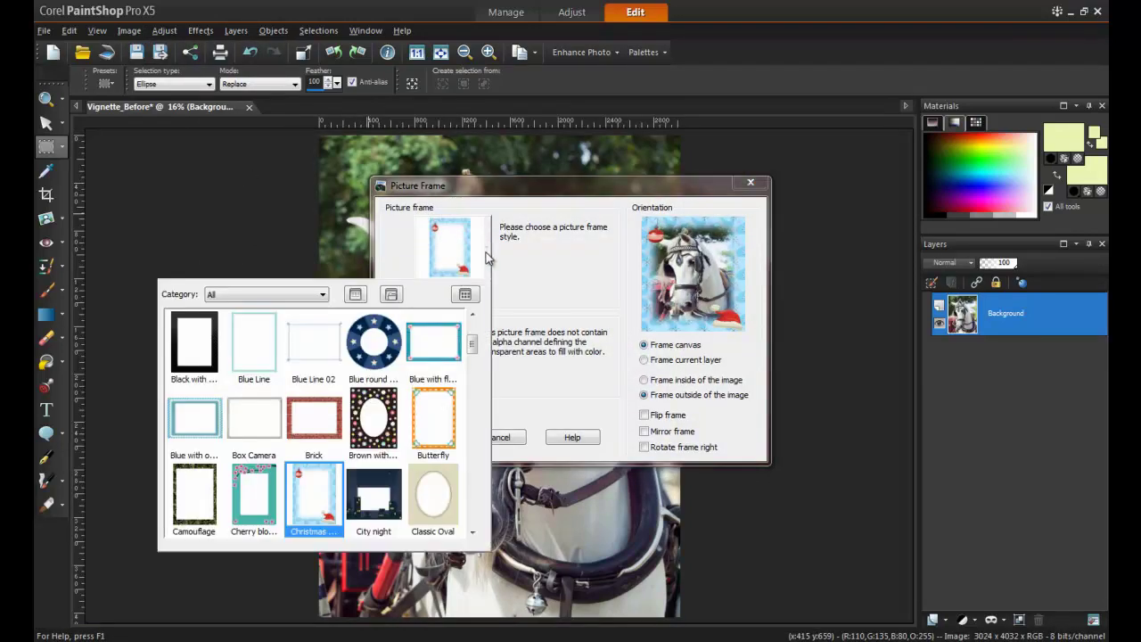
pyautogui.scroll(2, 514, 333)
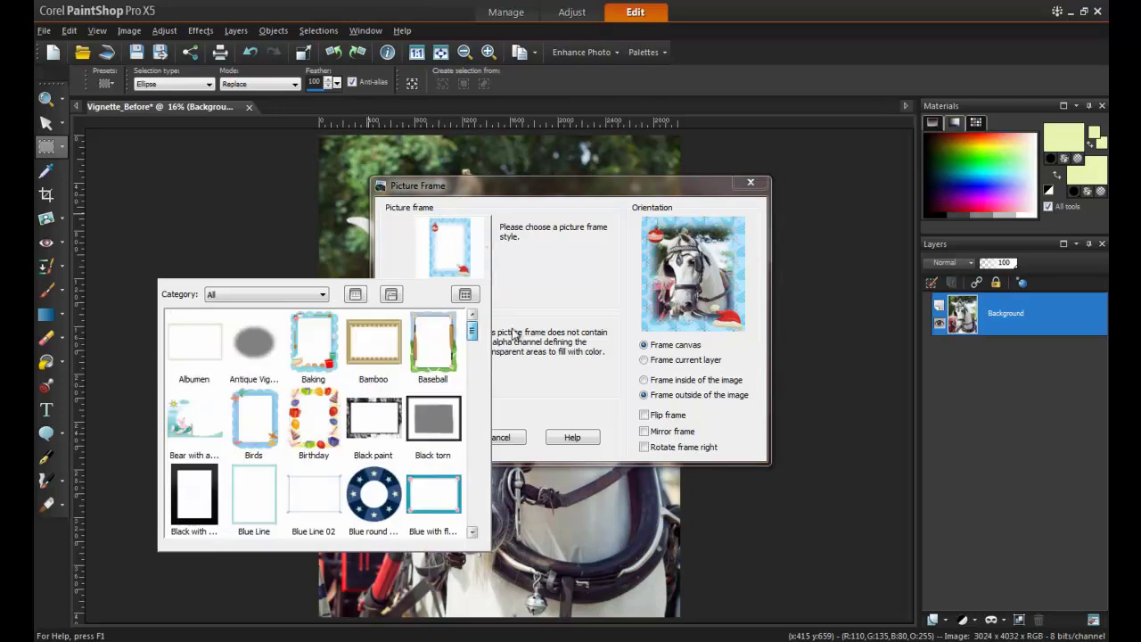
pyautogui.click(268, 350)
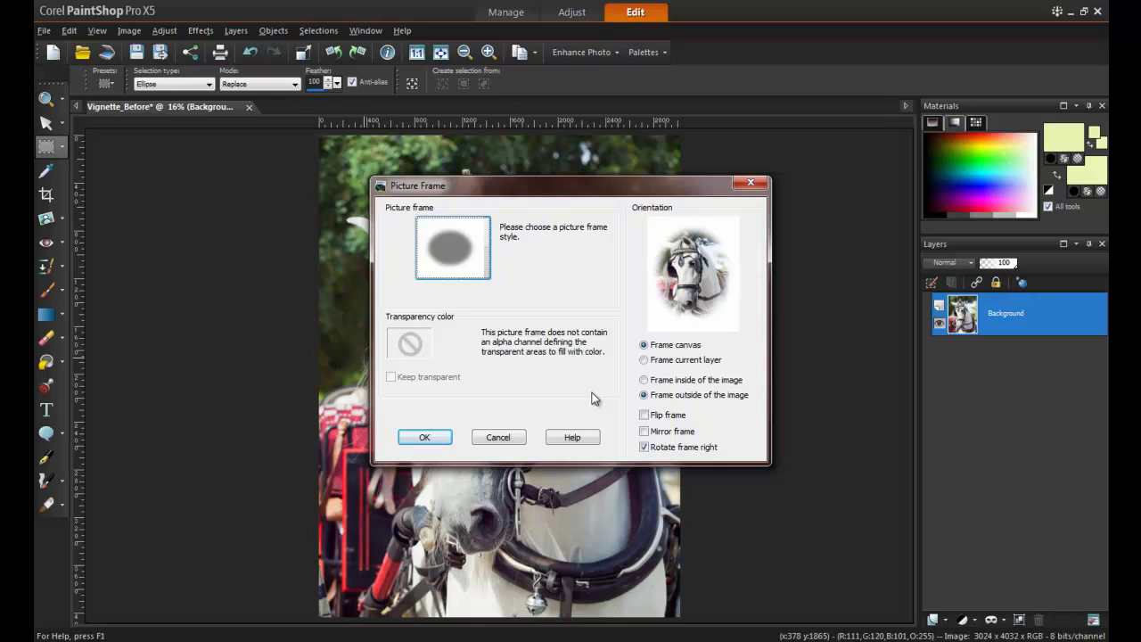
pyautogui.click(428, 437)
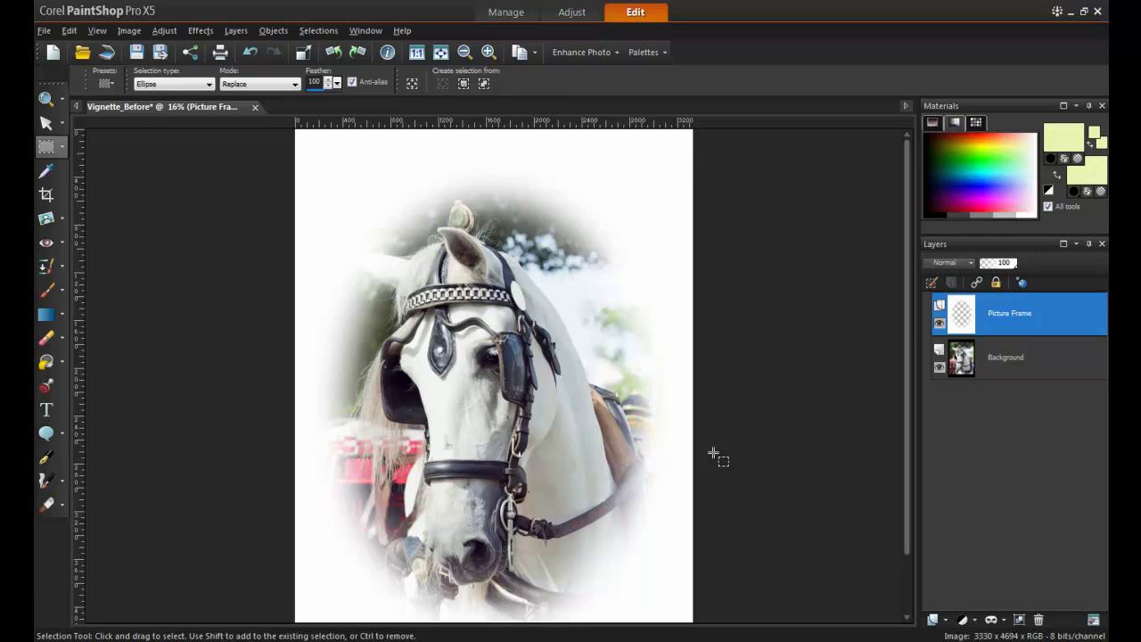
# Lower the Picture Frame layer's opacity so the photo shows through faintly
pyautogui.click(1022, 315)
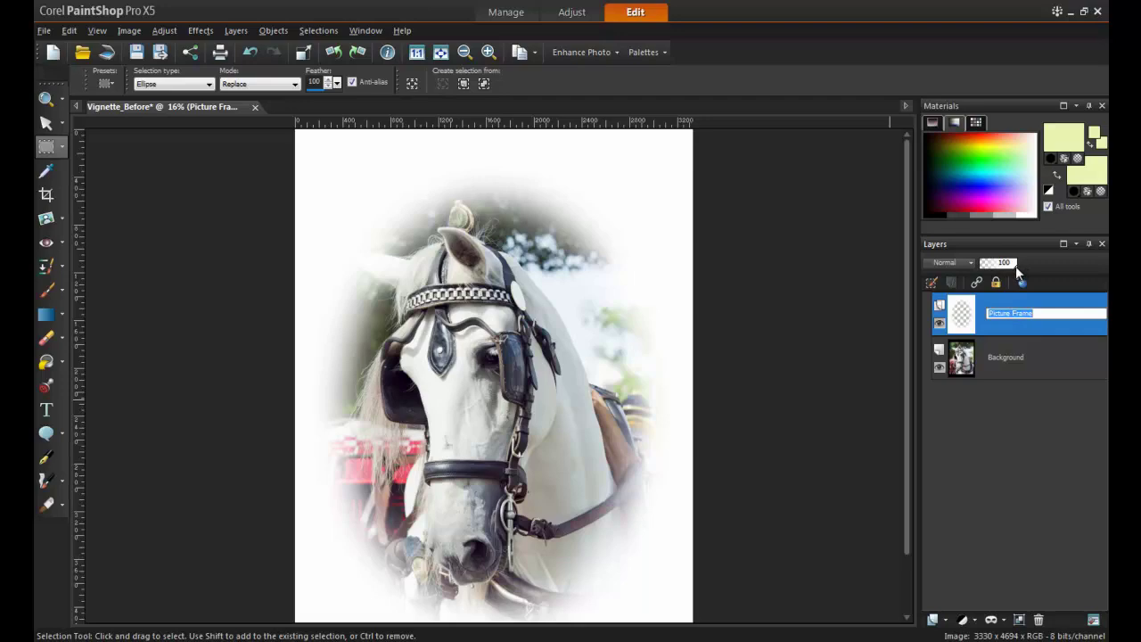
pyautogui.moveTo(1015, 265); pyautogui.dragTo(1007, 271)
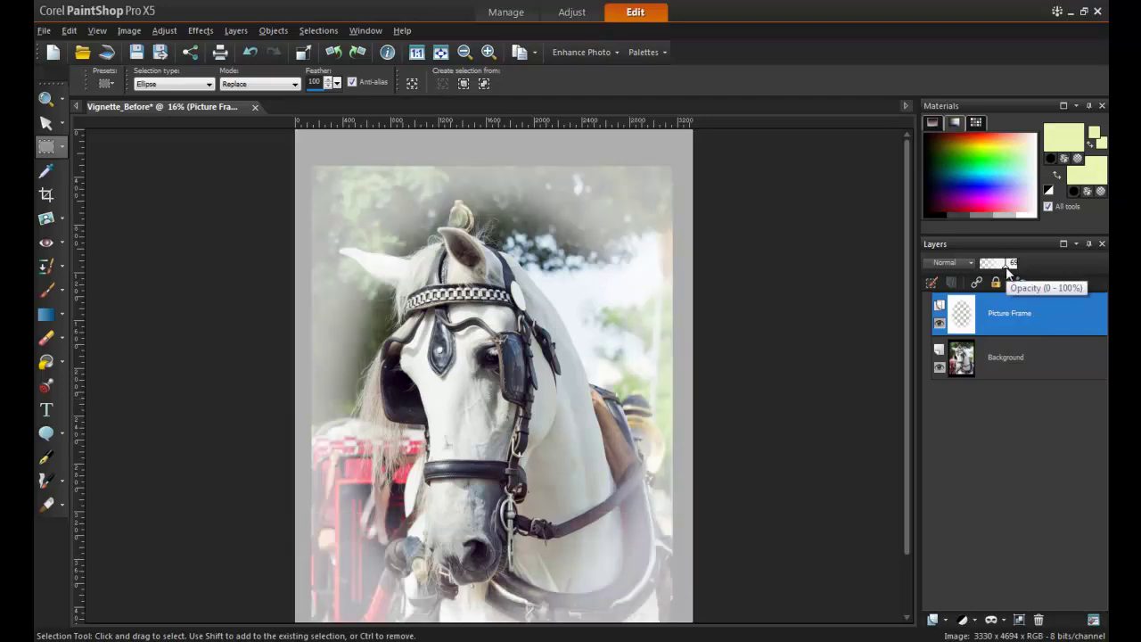